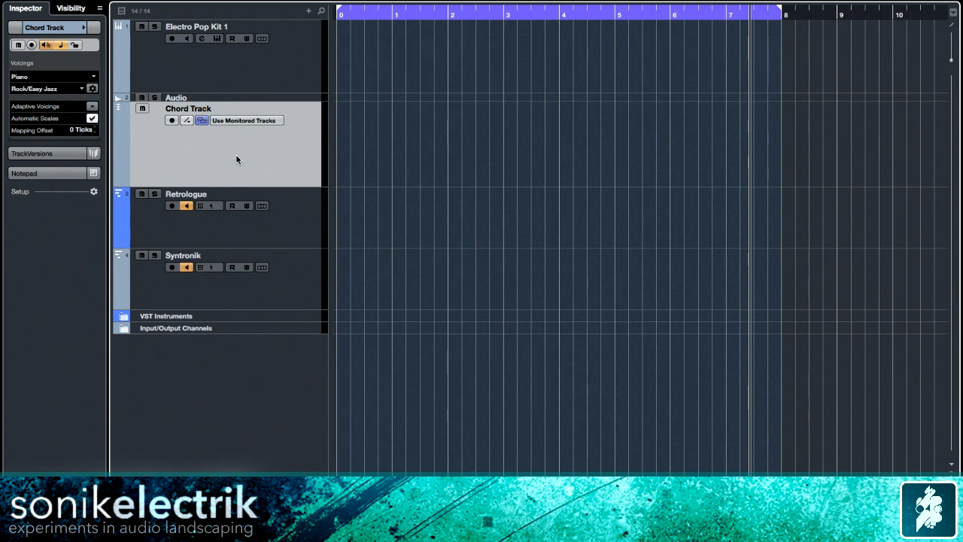
Set the chord track's voicings to Piano with the Rock/Easy Jazz configuration
mouse_move(248, 161)
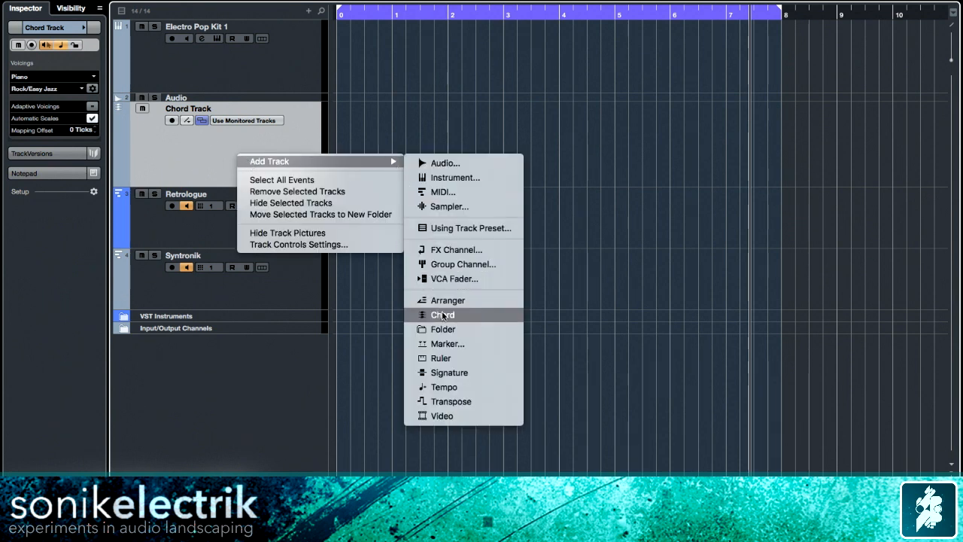
left_click(223, 449)
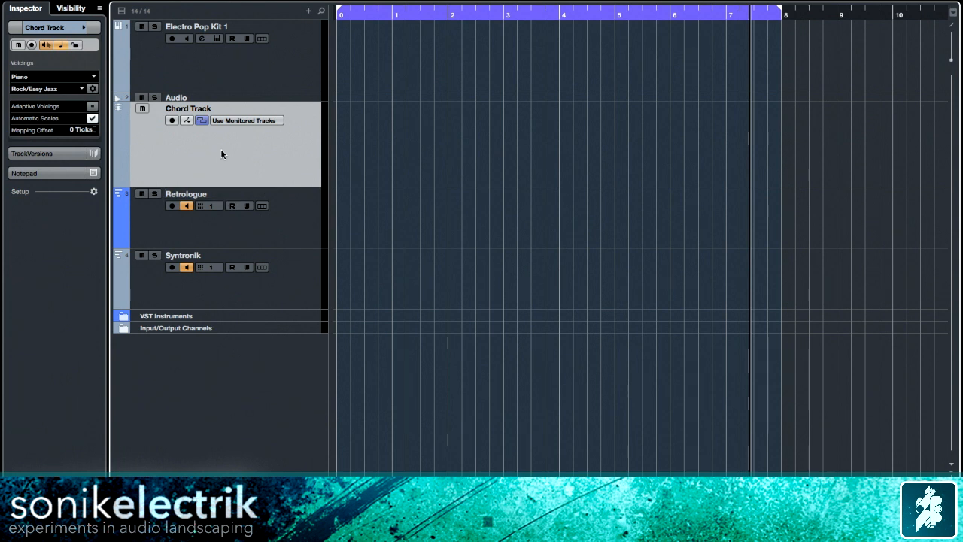
left_click(27, 77)
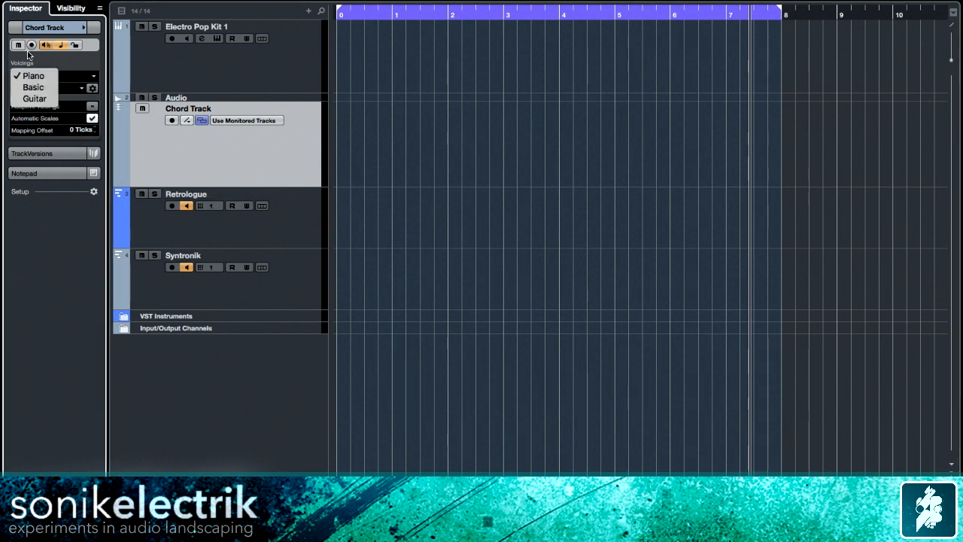
left_click(25, 76)
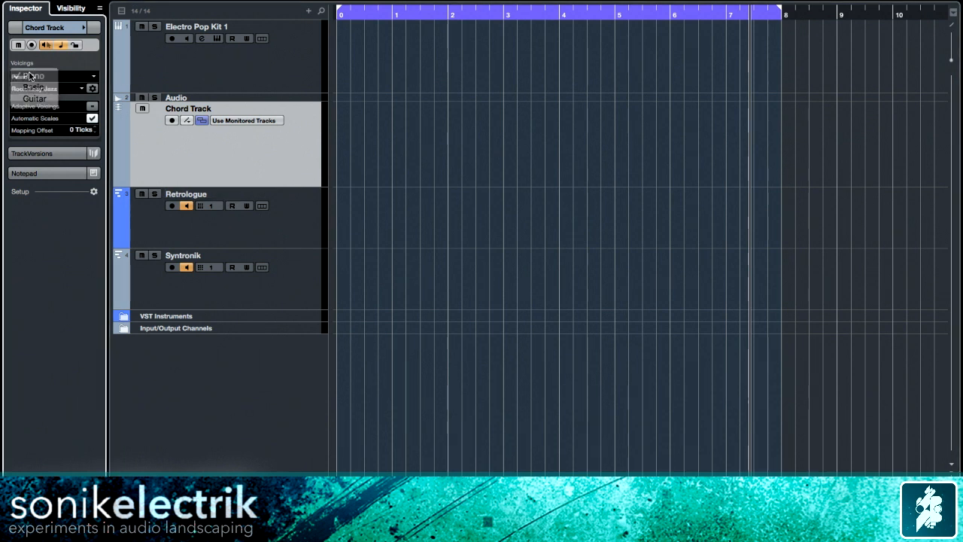
left_click(32, 89)
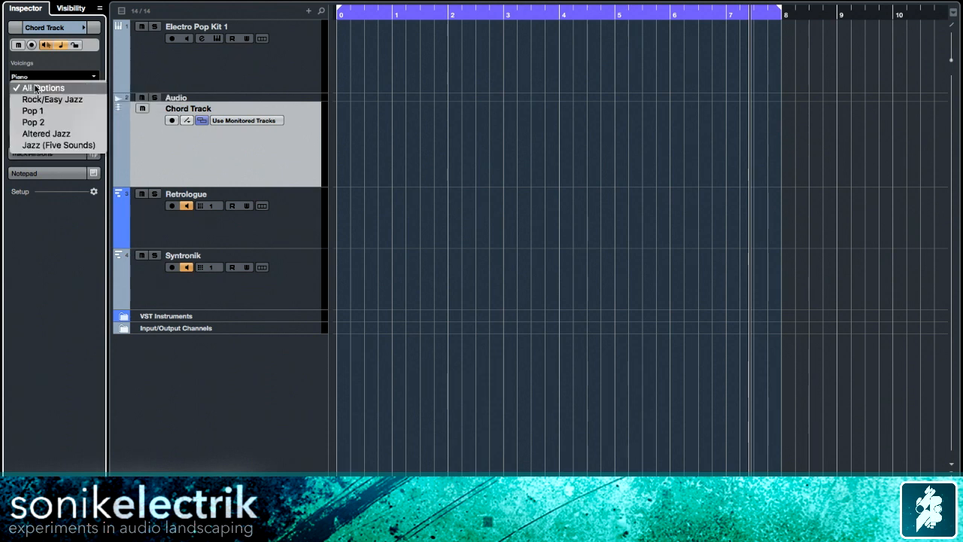
left_click(36, 100)
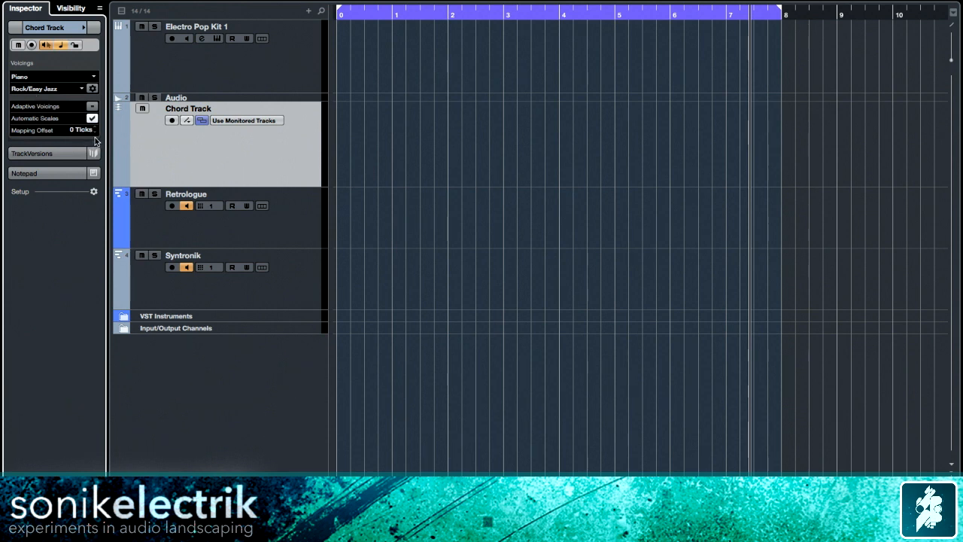
Keep the chord track's playback on Use Monitored Tracks, ensure Retrologue and Syntronik are monitored, and select the Retrologue track
left_click(234, 121)
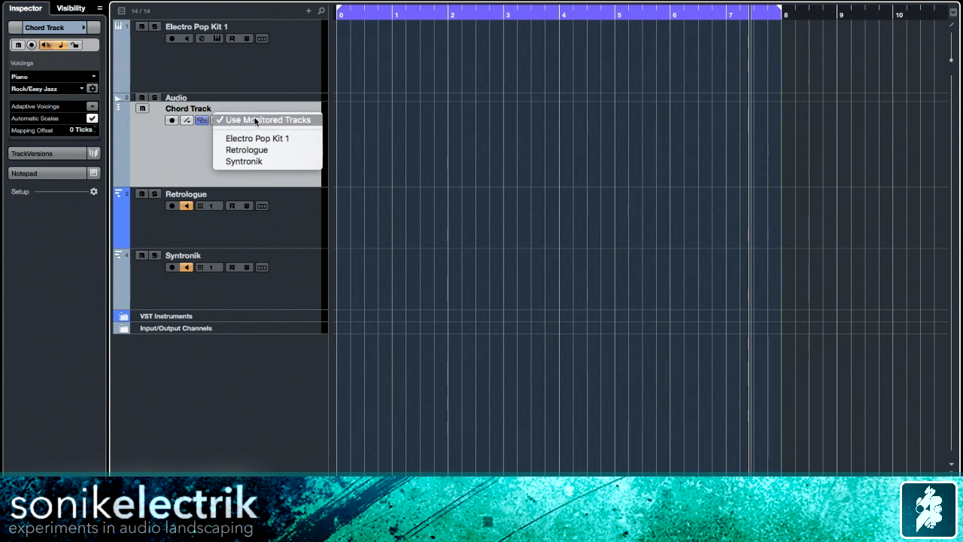
left_click(255, 120)
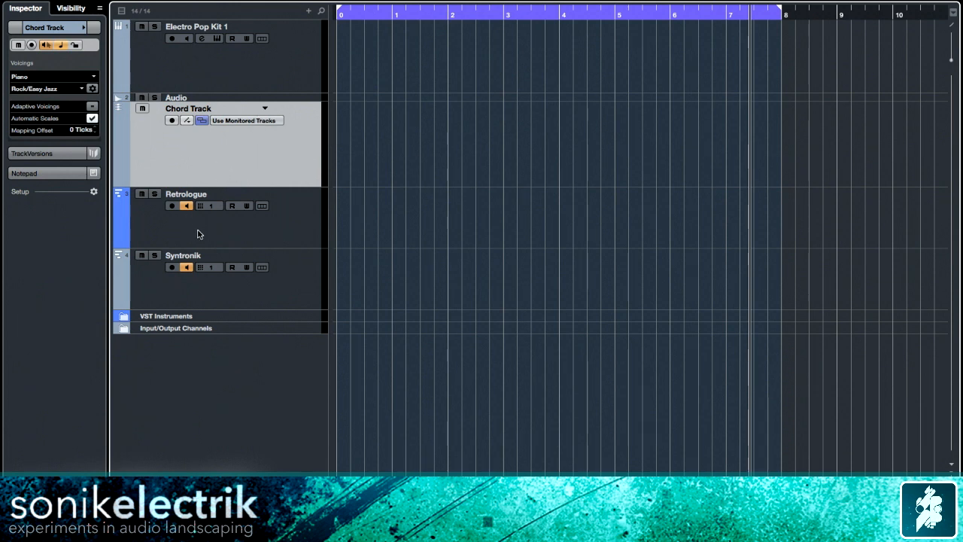
left_click(186, 206)
left_click(186, 206)
left_click(186, 268)
left_click(186, 268)
left_click(213, 226)
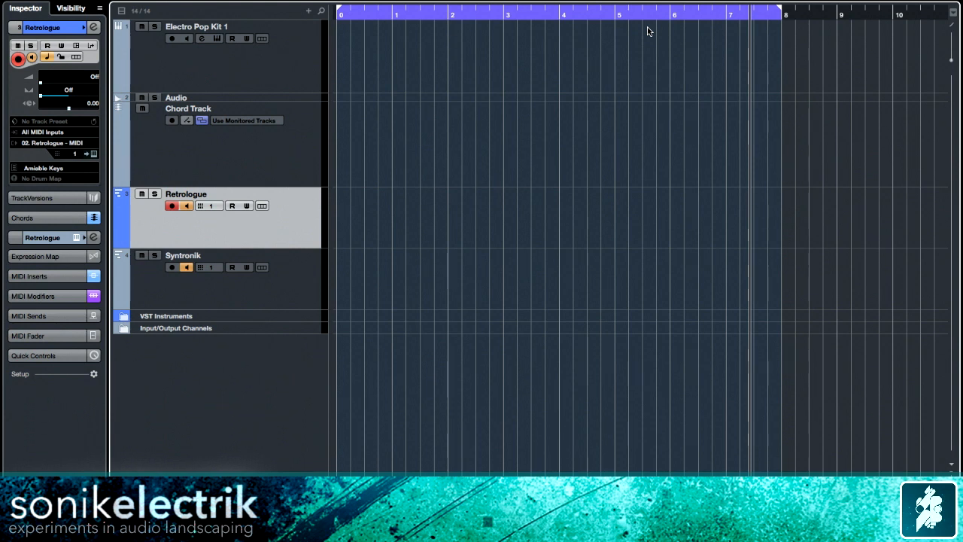
key("KP_Divide")
key("KP_Divide")
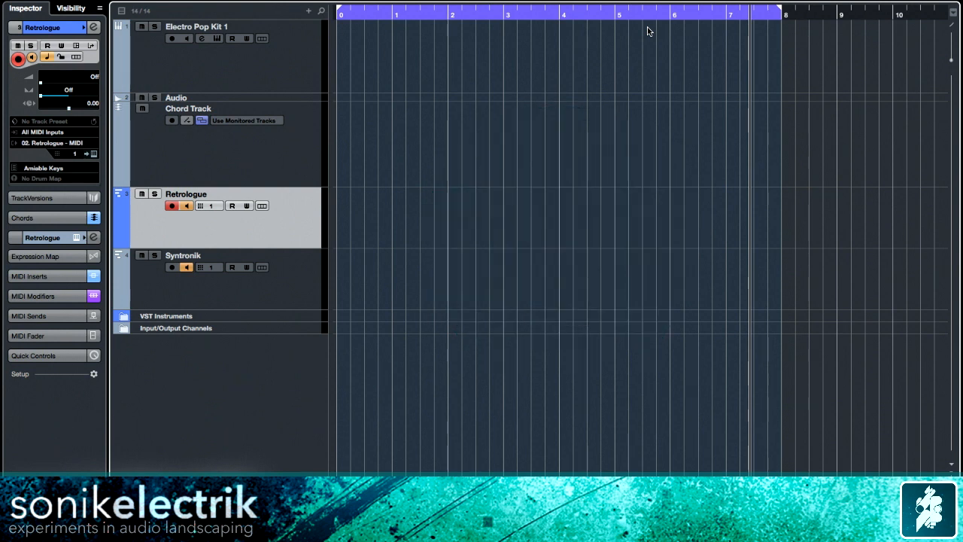
Draw four empty chord events on the chord track at bars 0, 2, 4 and 6, and return to the selection tool
key("j")
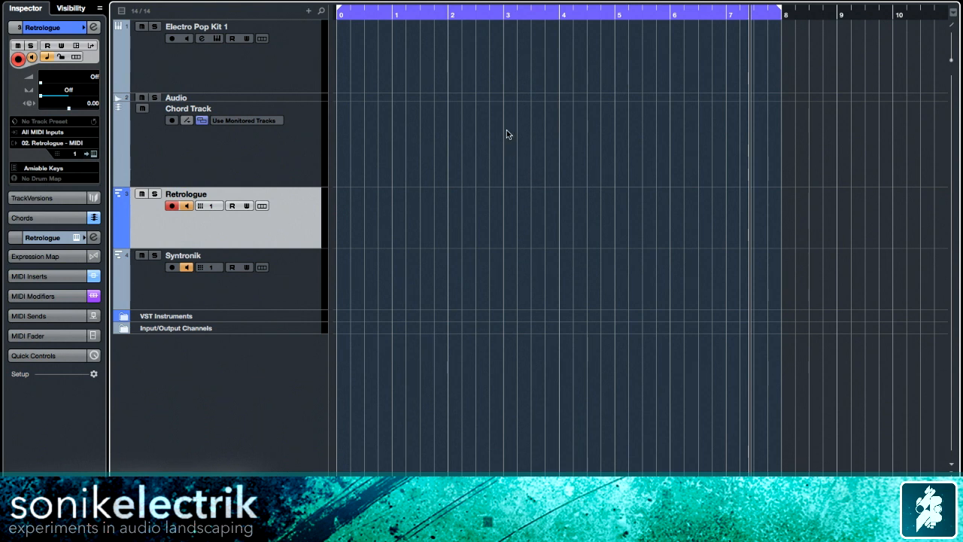
right_click(482, 135)
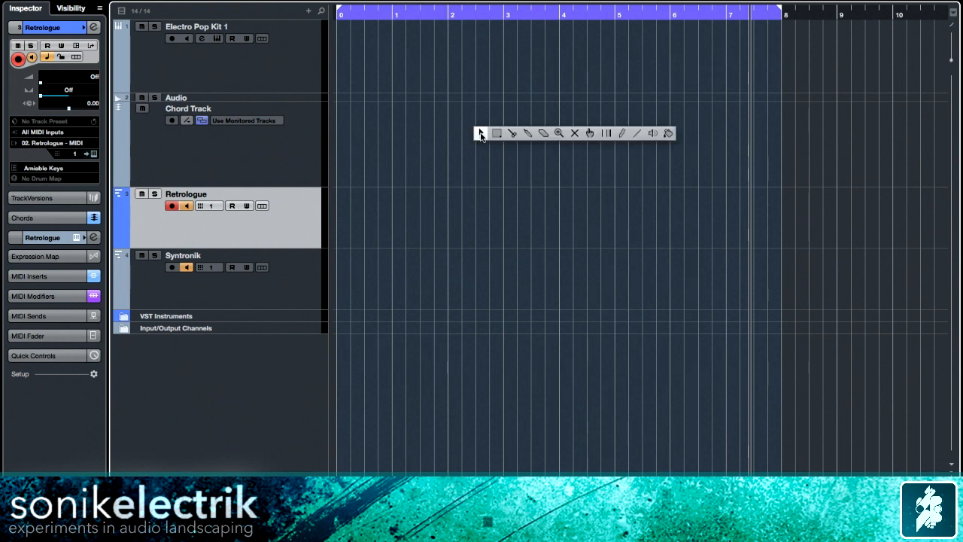
left_click(623, 133)
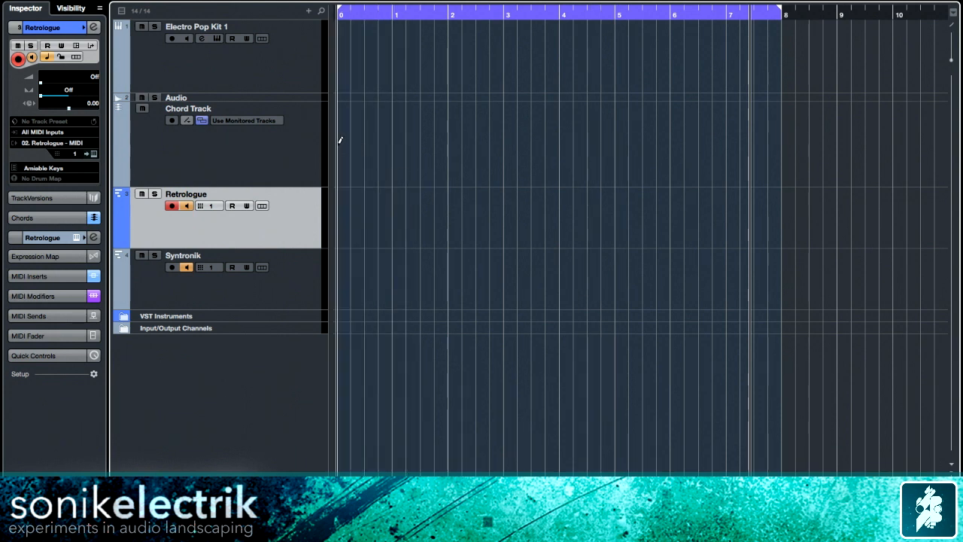
key("x")
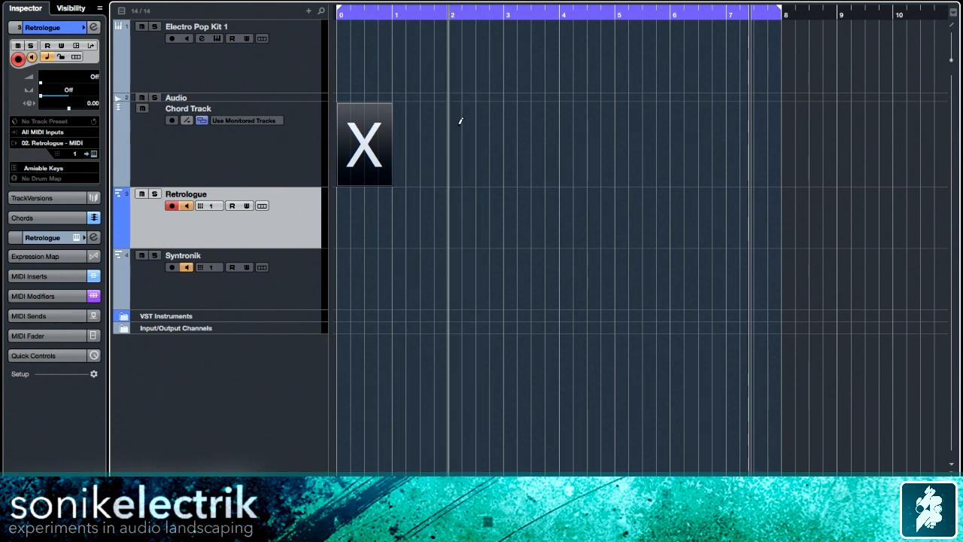
key("x")
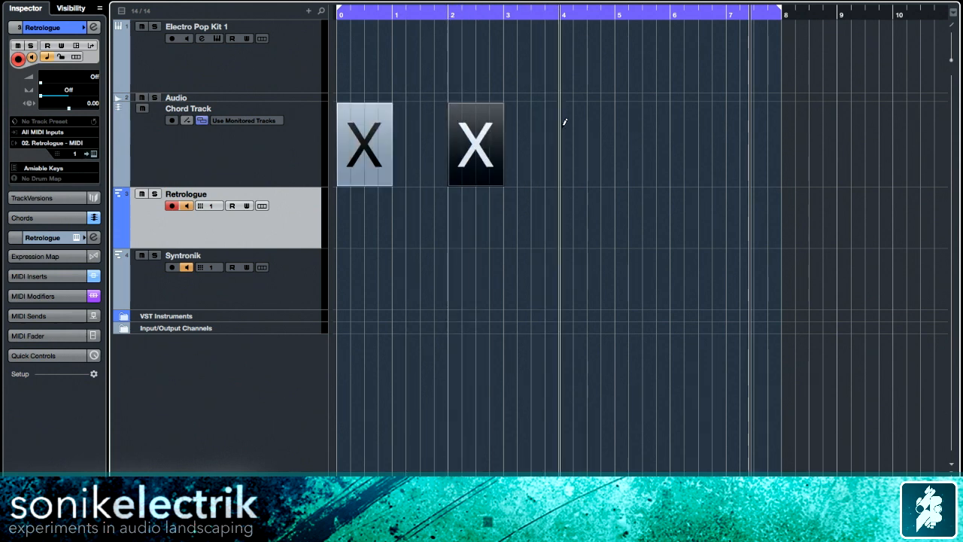
key("x")
key("x")
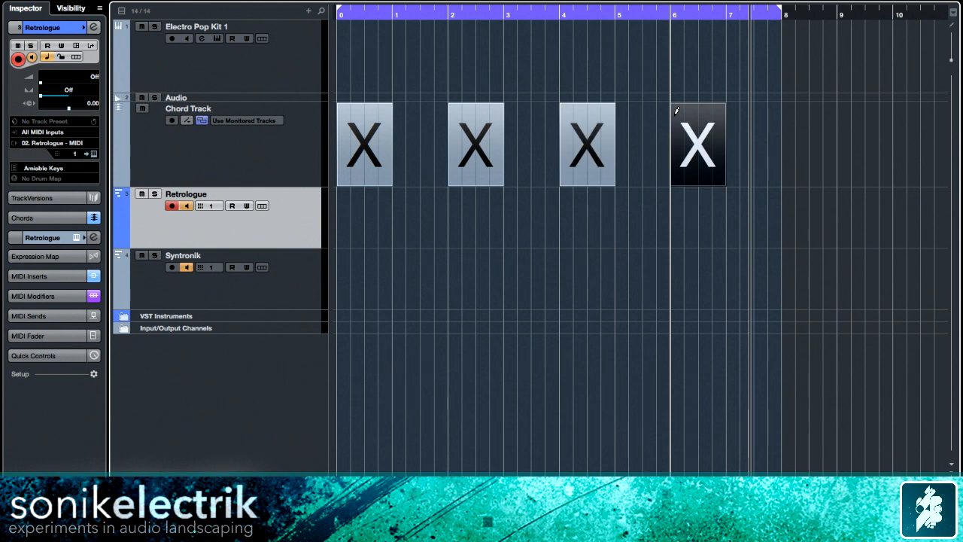
right_click(521, 232)
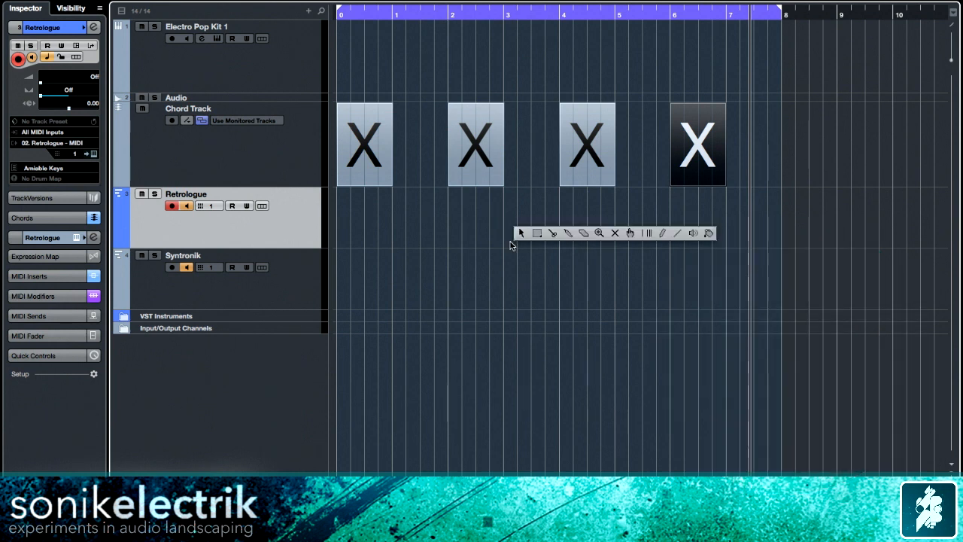
left_click(521, 233)
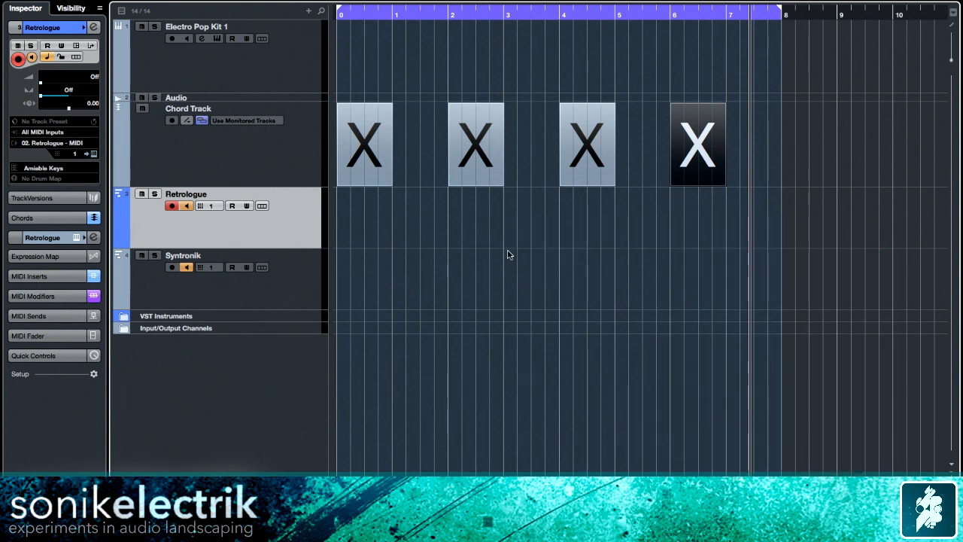
Define the first chord event as C major and the second as A minor
double_click(367, 139)
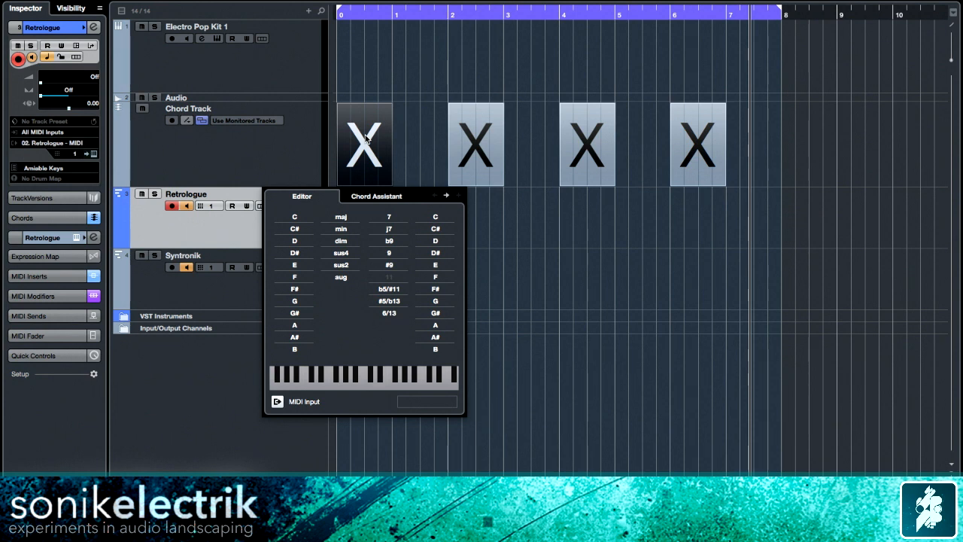
left_click(295, 217)
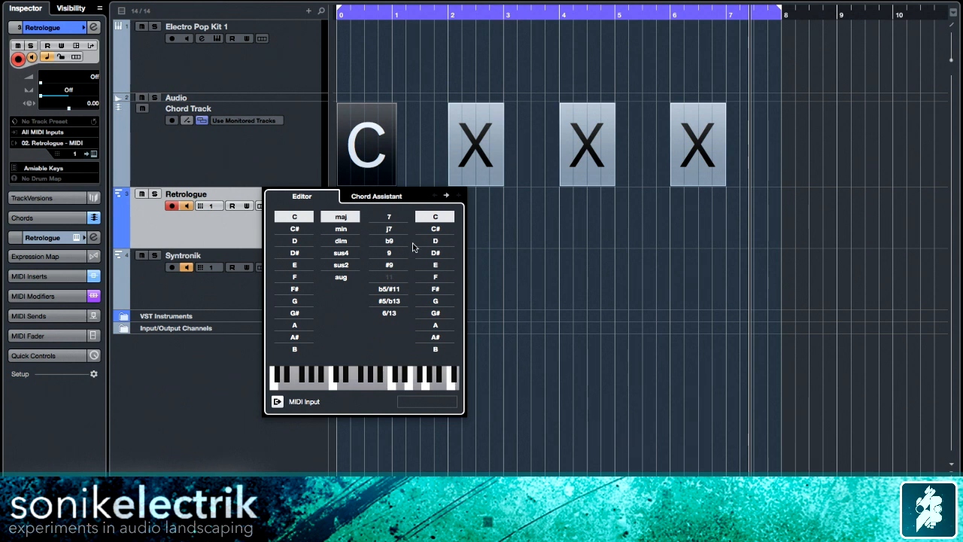
left_click(524, 216)
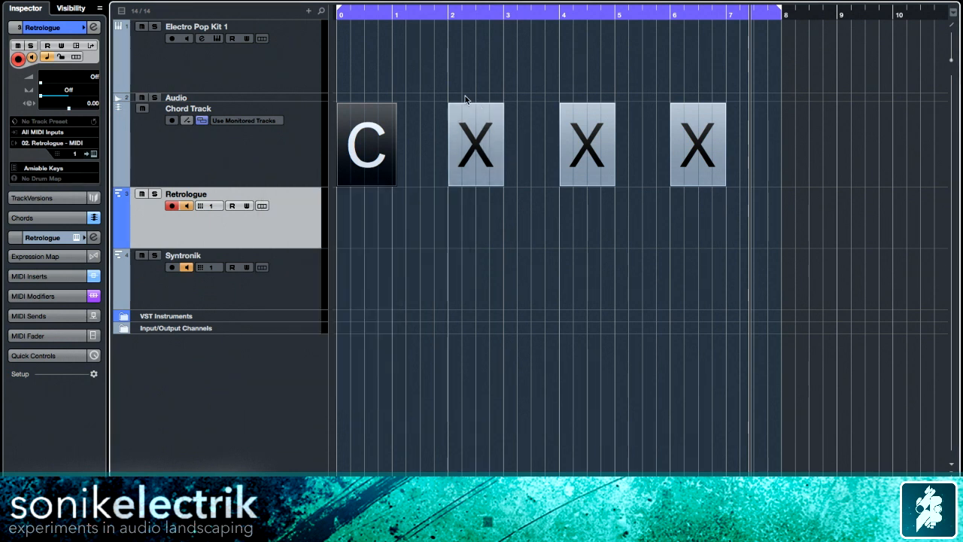
double_click(467, 109)
left_click(406, 324)
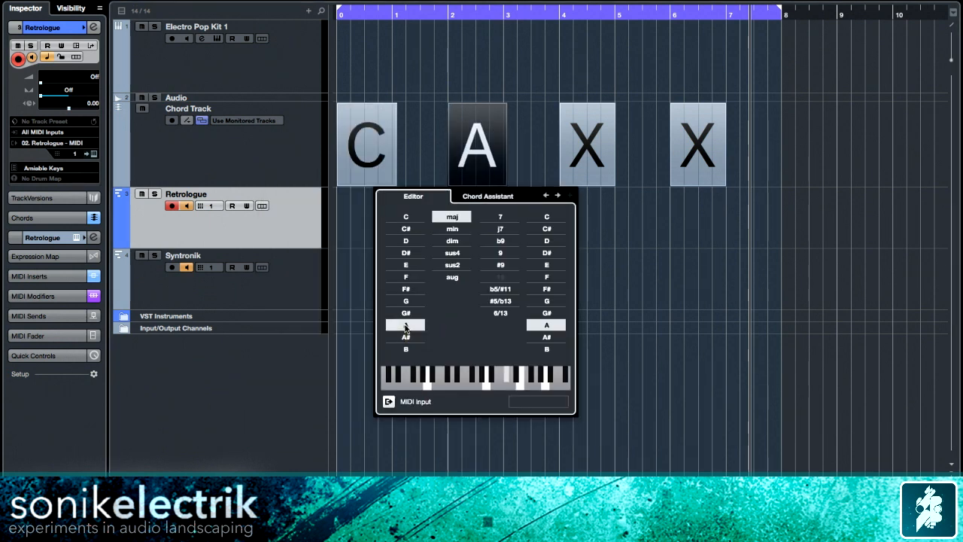
left_click(452, 230)
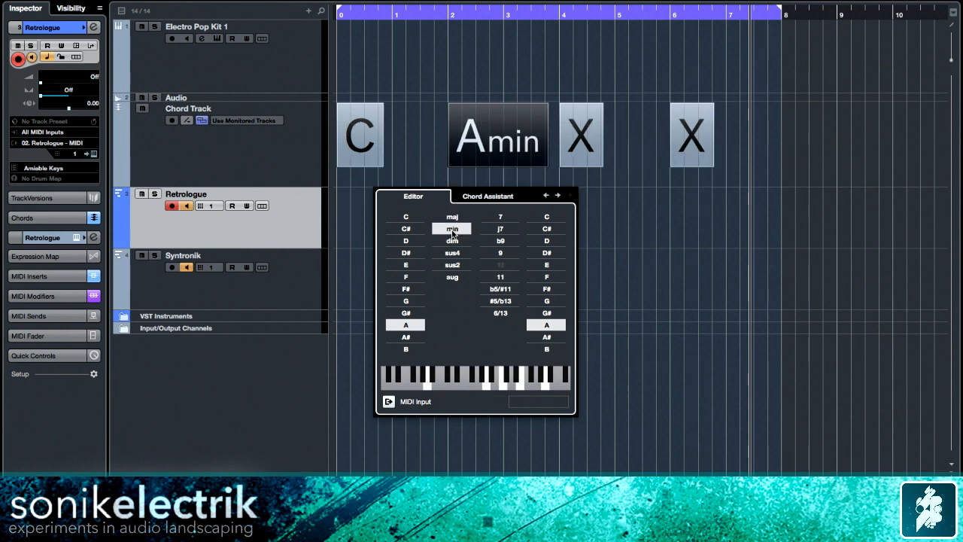
left_click(630, 225)
Define the third chord event as D minor 7 and the fourth as G7, and close the chord editor
double_click(582, 147)
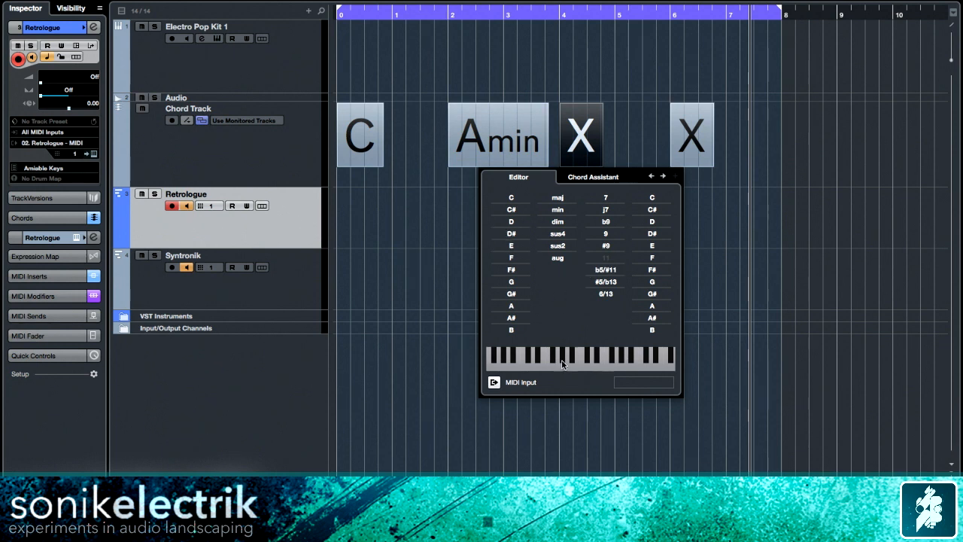
left_click(510, 222)
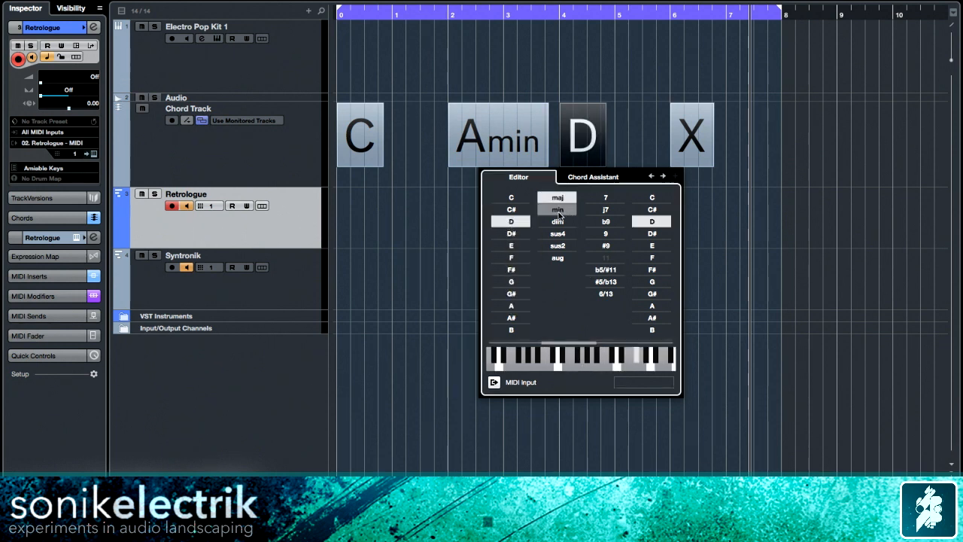
left_click(558, 210)
left_click(607, 199)
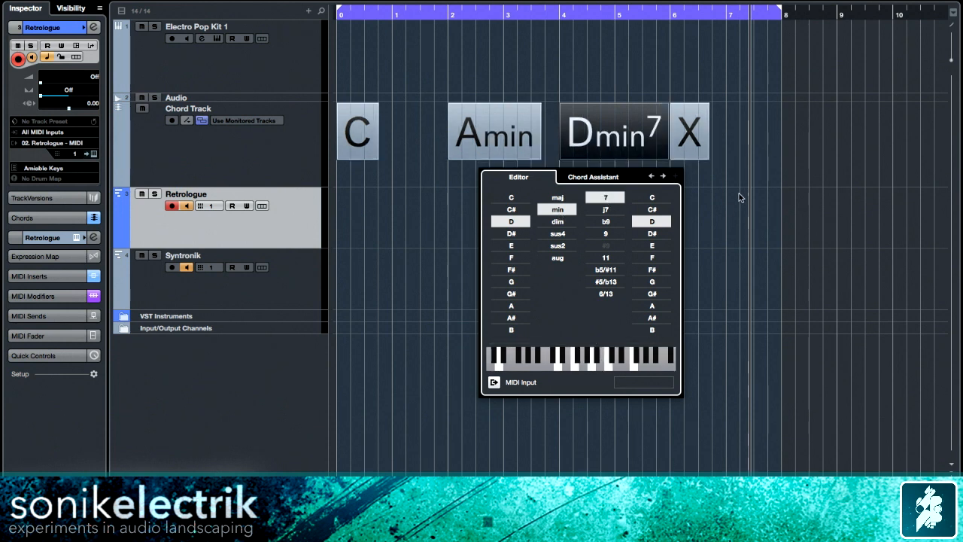
double_click(695, 143)
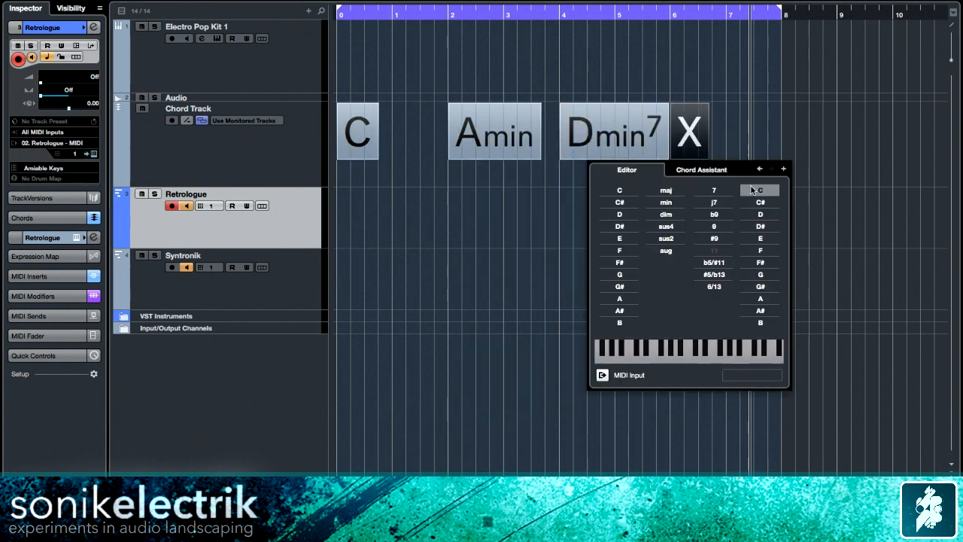
left_click(616, 274)
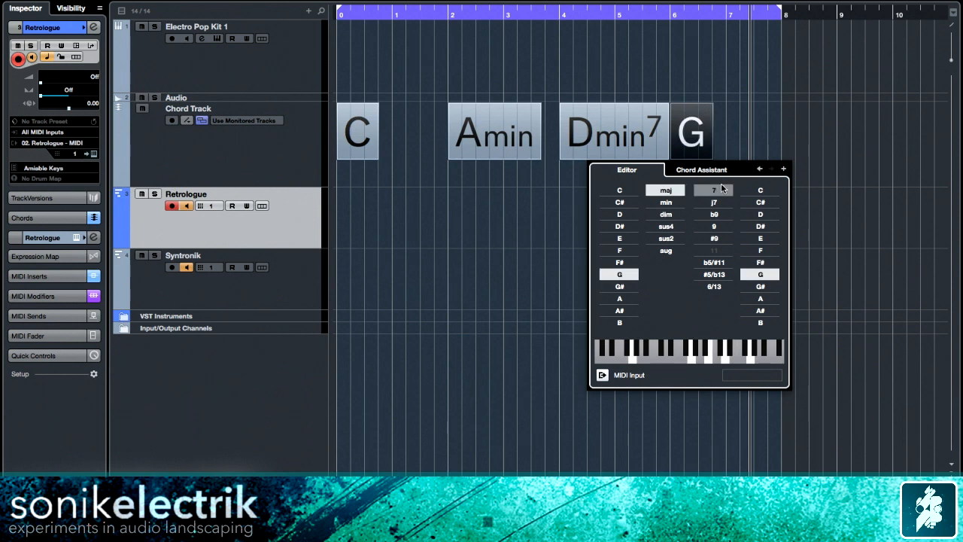
left_click(716, 193)
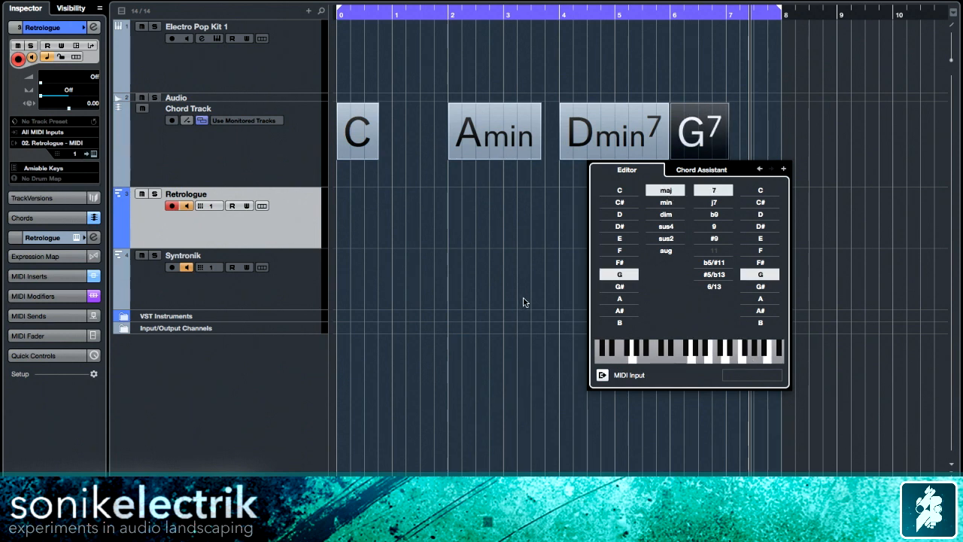
key("Escape")
Play back the four-chord progression and clear the chord event selection
key("space")
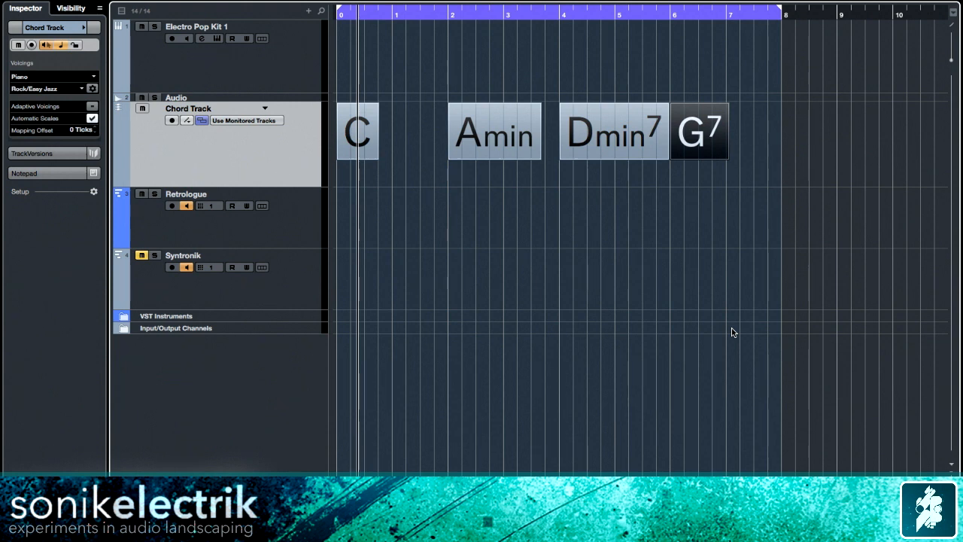
left_click(666, 200)
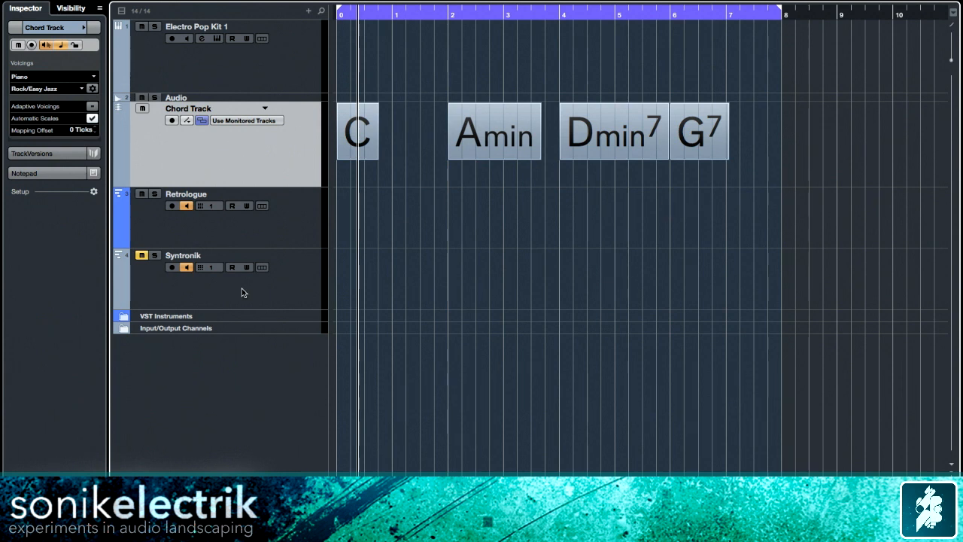
Load the Arpache 5 effect into the first MIDI insert slot of the Retrologue track, leaving Syntronik muted
left_click(271, 227)
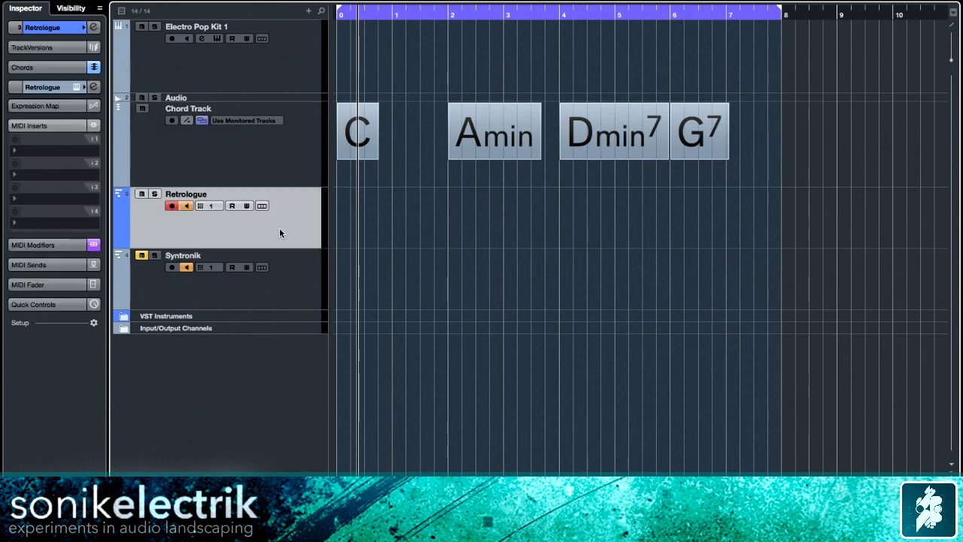
left_click(140, 257)
left_click(140, 257)
left_click(29, 124)
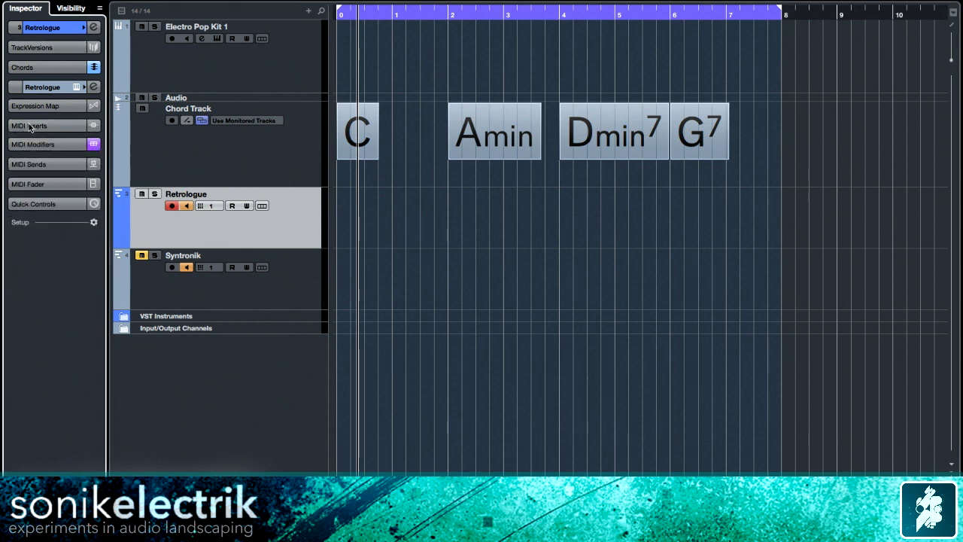
left_click(32, 150)
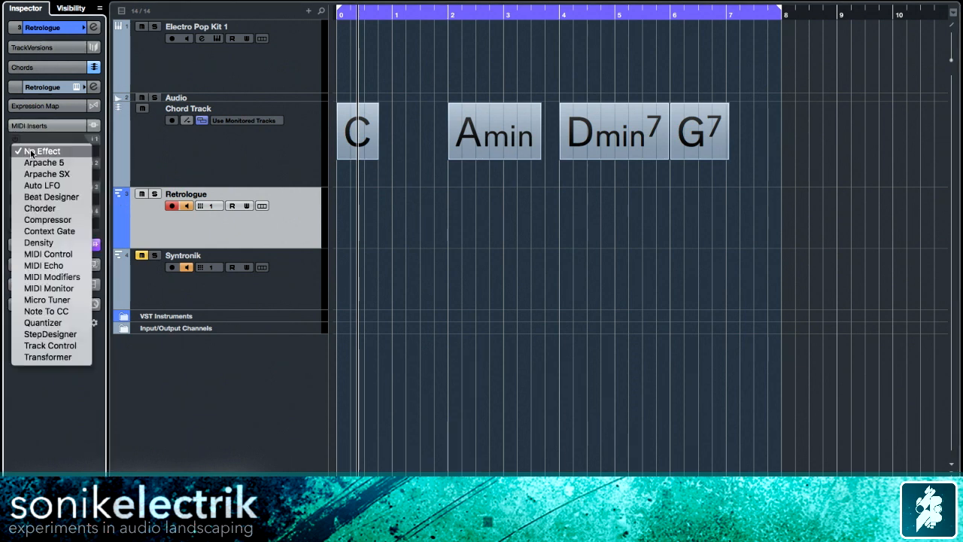
left_click(42, 164)
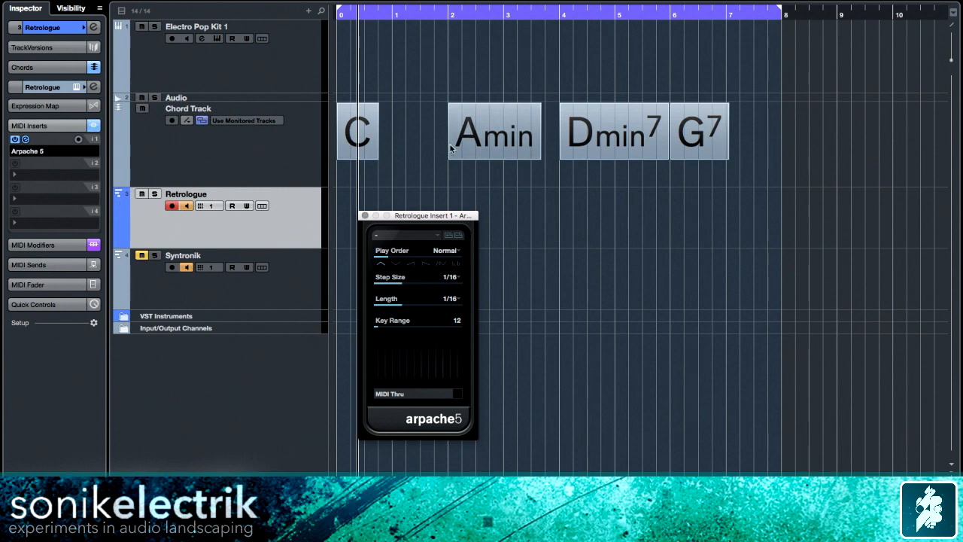
Set the Arpache 5 step size to 1/2 on the Retrologue track and close the effect window
left_click(443, 252)
left_click(385, 252)
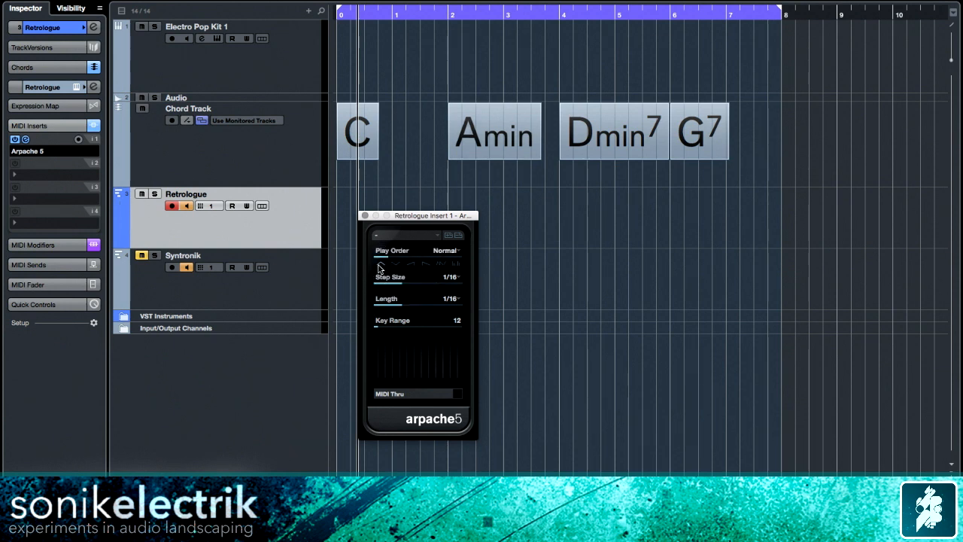
left_click(450, 277)
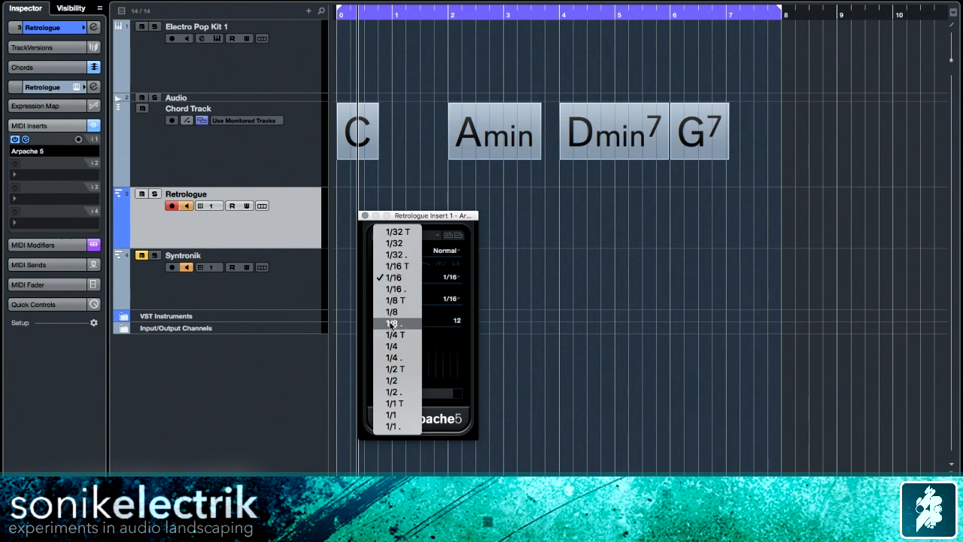
left_click(391, 381)
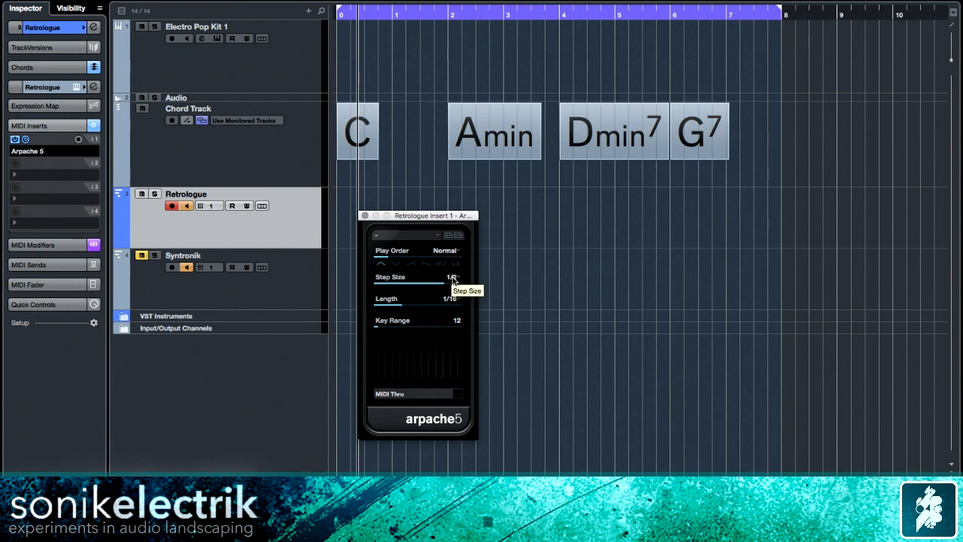
left_click(365, 216)
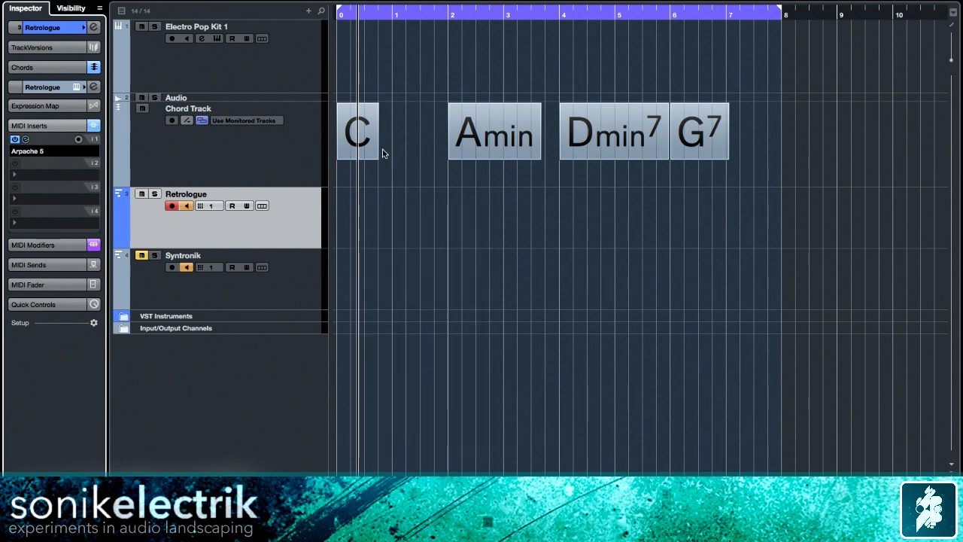
Audition the C and D minor 7 chord events and play back the arpeggiated progression
left_click(364, 141)
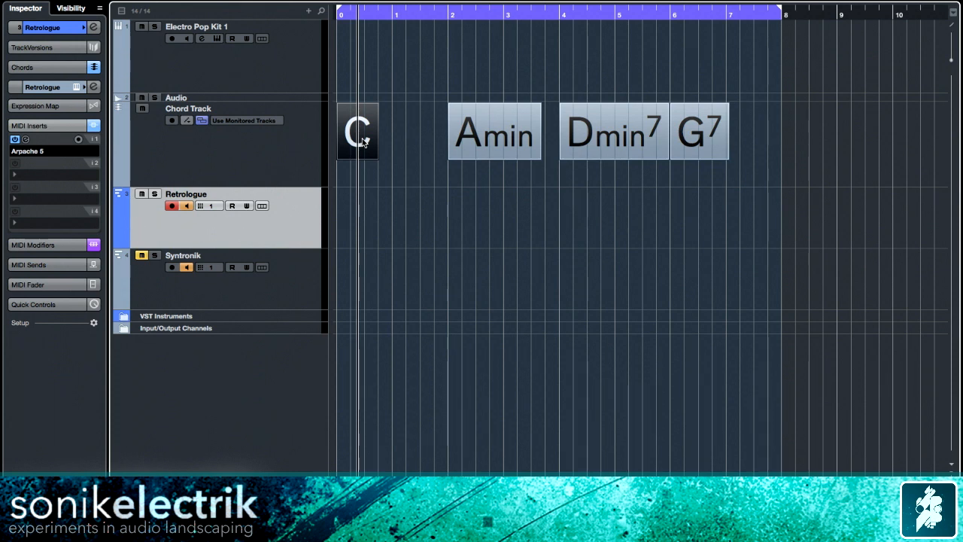
left_click(596, 152)
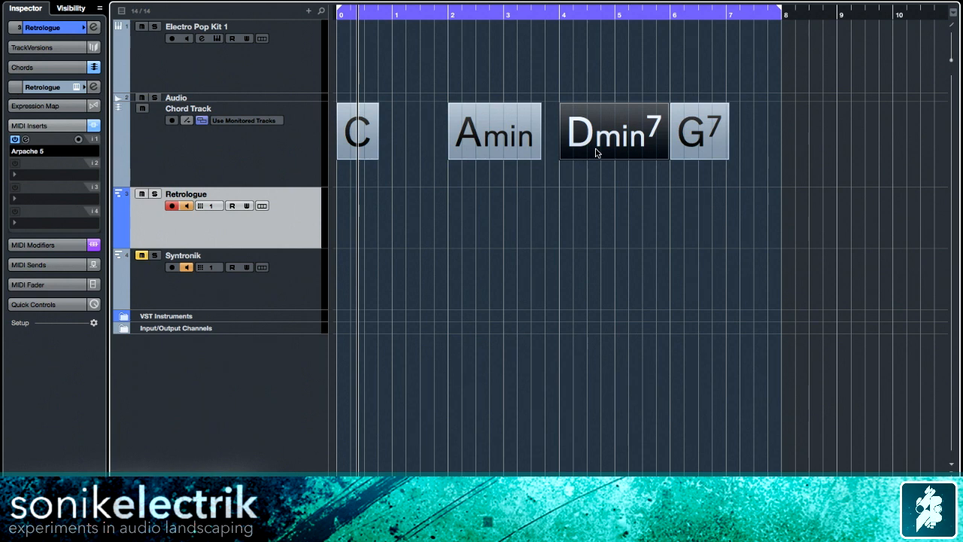
left_click(357, 136)
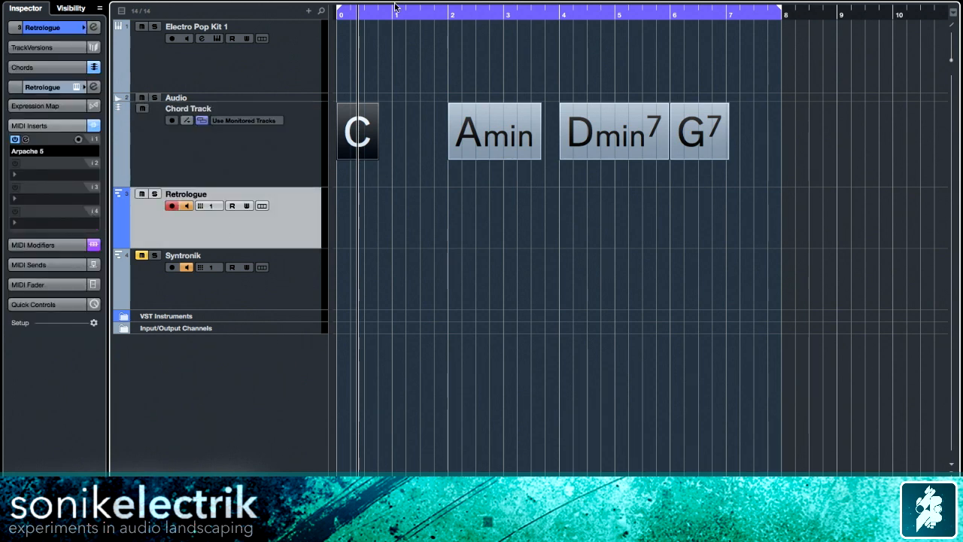
key("space")
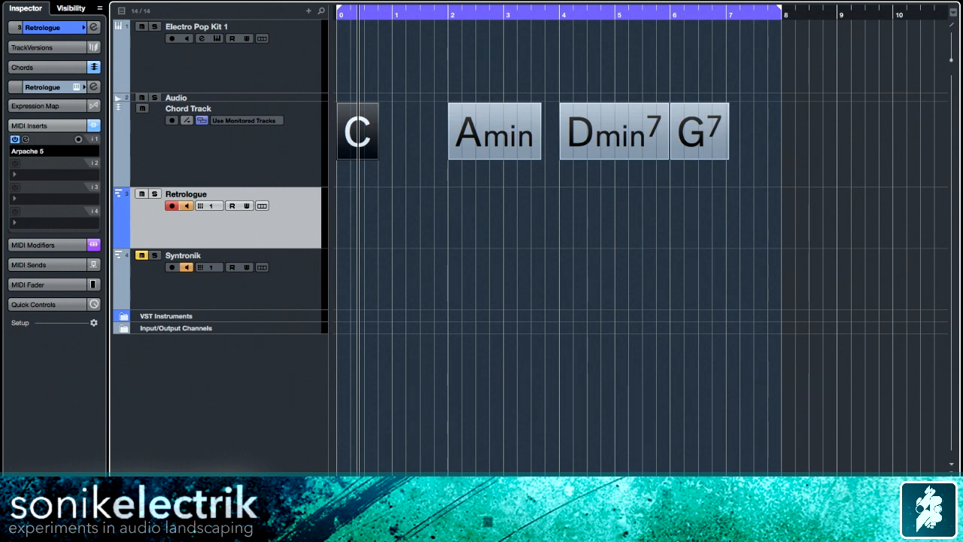
Open Groove Agent SE for the Electro Pop Kit 1 track and audition its HHO, Snare FX, Clap 2 and Kick 2 instrument pads
left_click(284, 57)
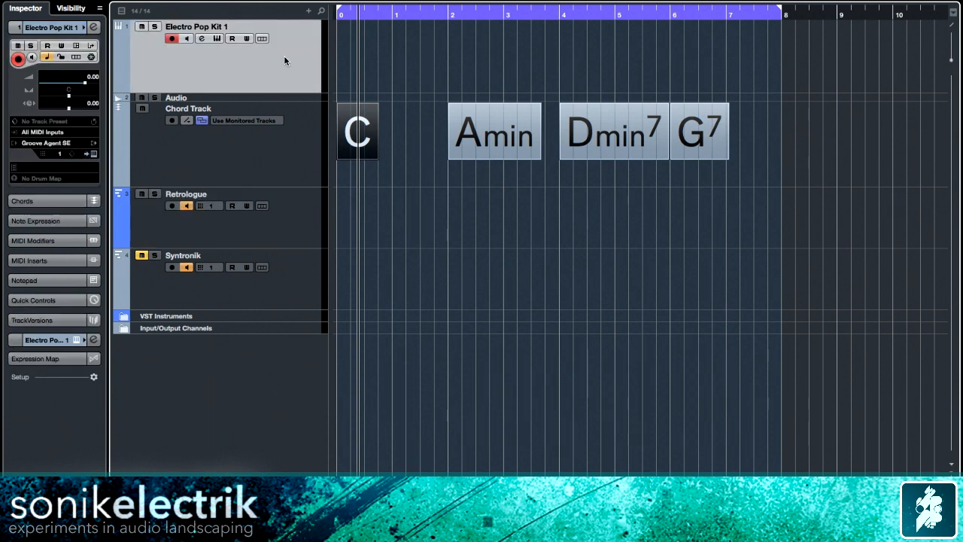
left_click(94, 153)
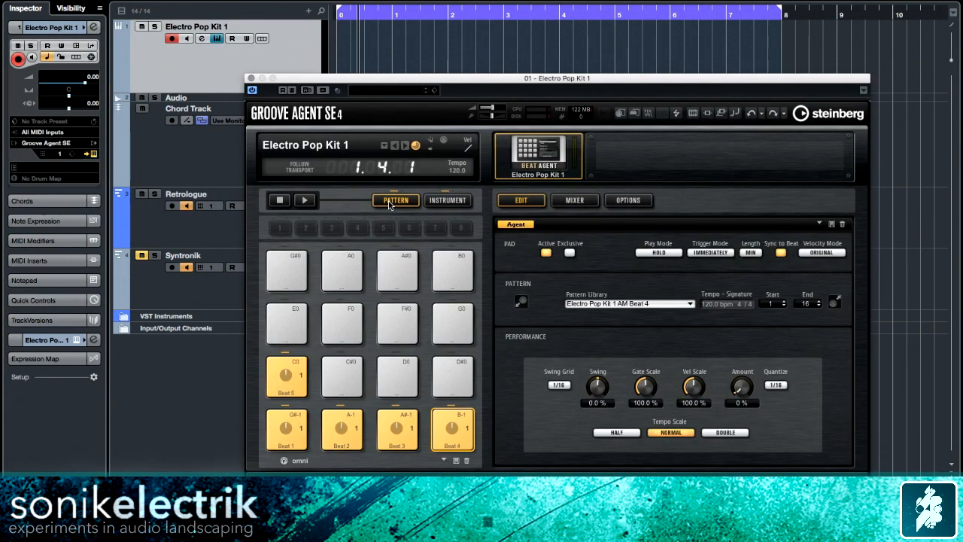
left_click(448, 200)
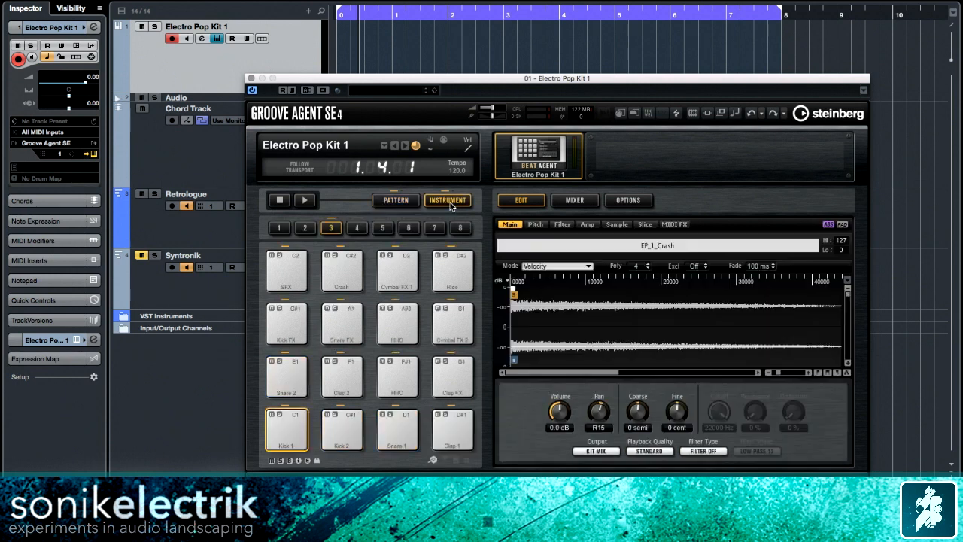
left_click(399, 330)
left_click(342, 323)
left_click(342, 376)
left_click(343, 427)
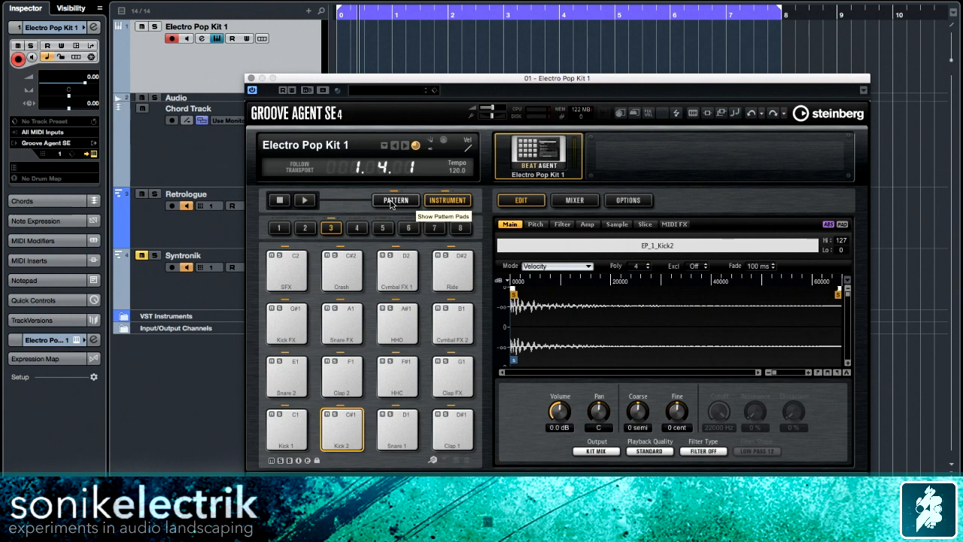
Show the Groove Agent pattern pads and audition Beat 1 through Beat 5, comparing Beat 2 and Beat 3 once more
left_click(392, 202)
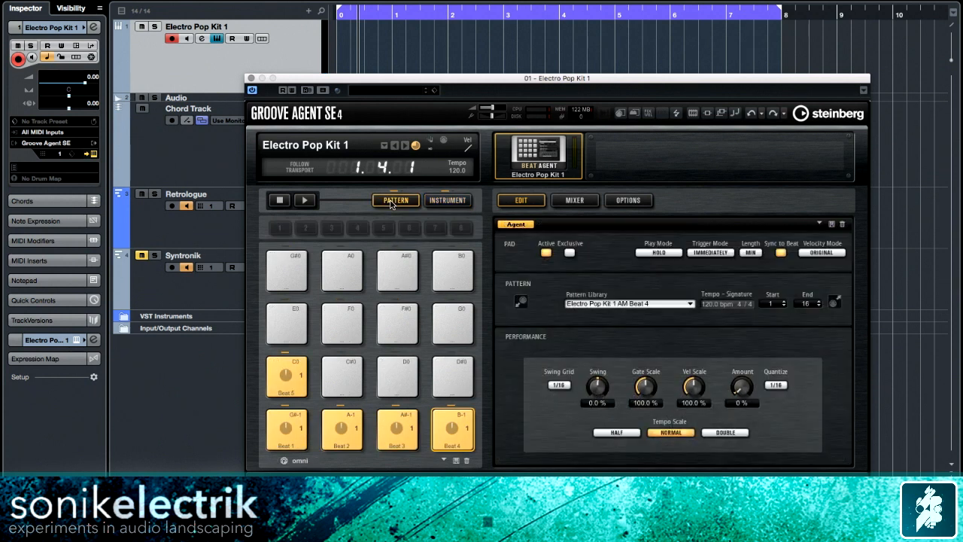
left_click(289, 431)
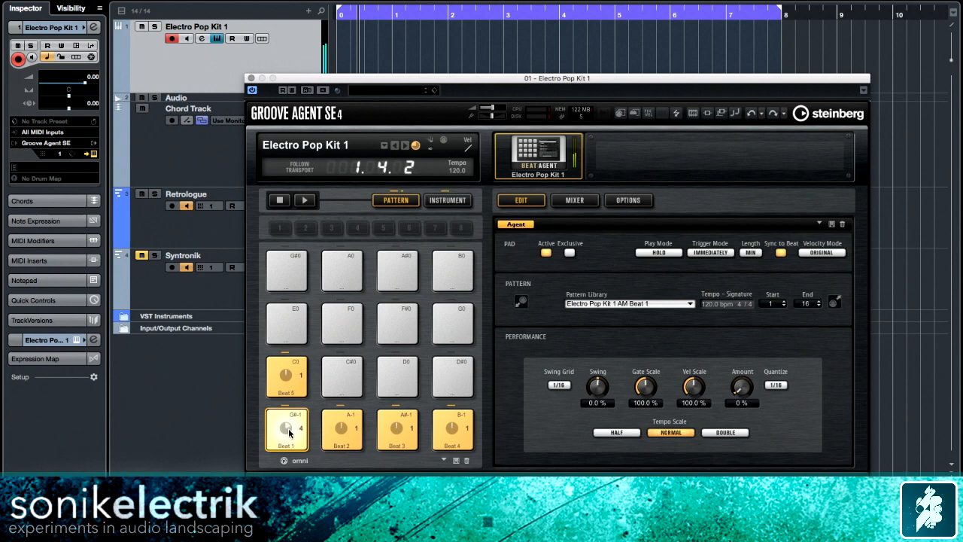
left_click(332, 423)
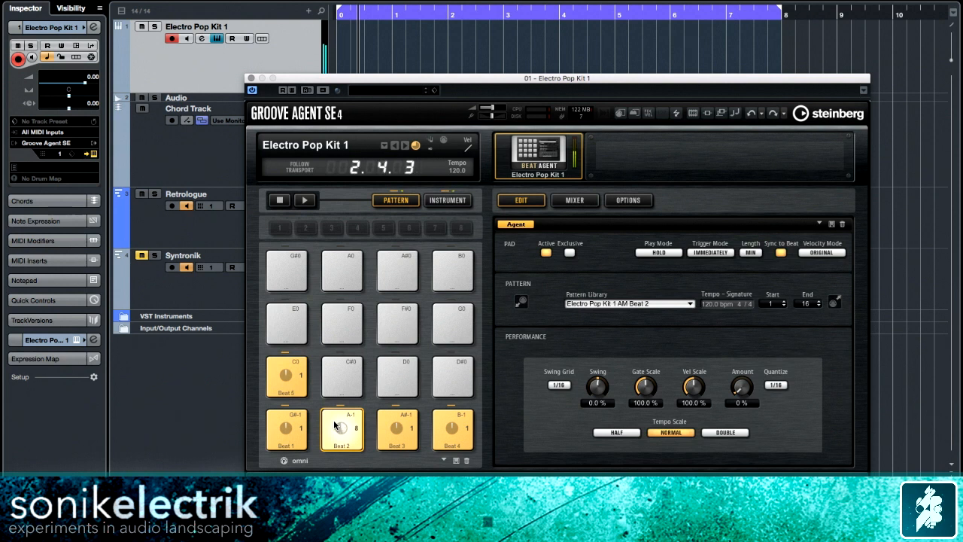
left_click(384, 420)
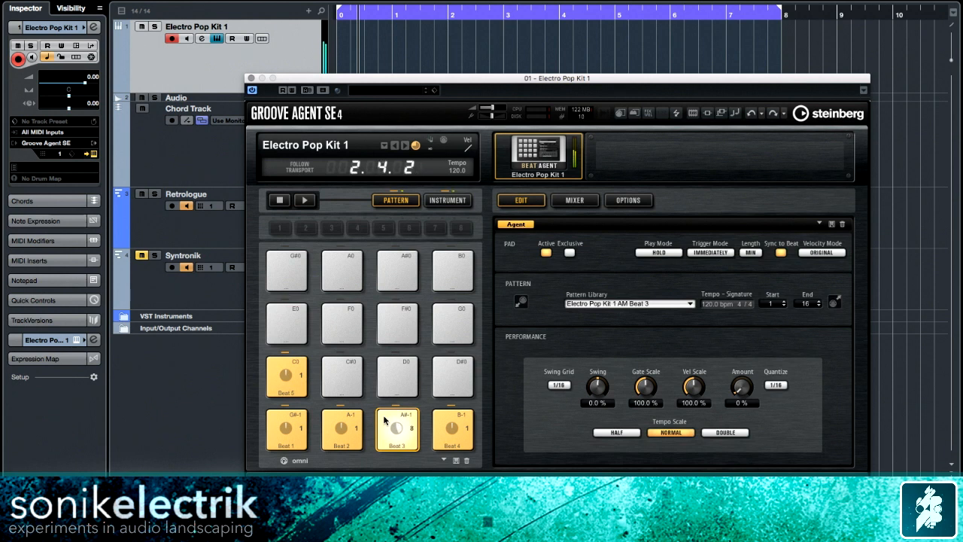
left_click(440, 421)
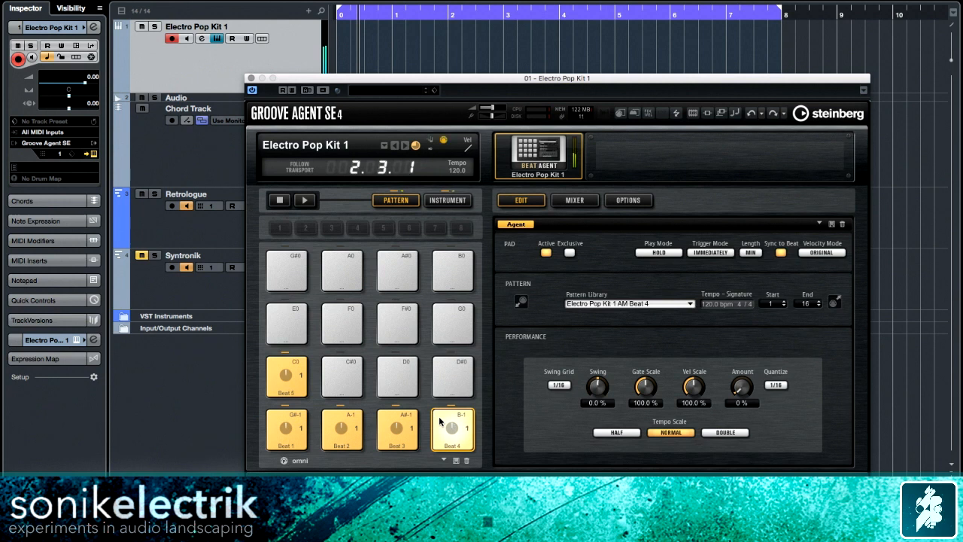
left_click(439, 416)
left_click(275, 361)
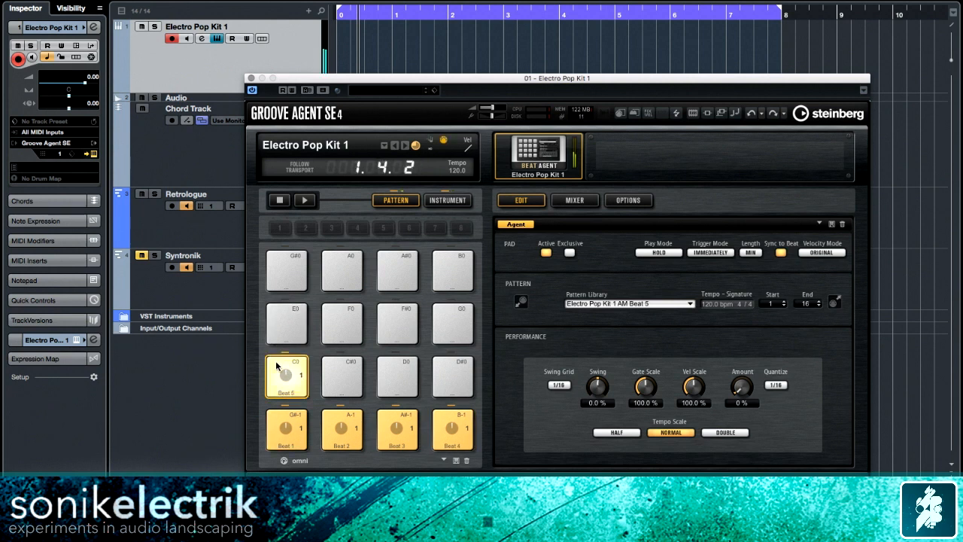
left_click(329, 420)
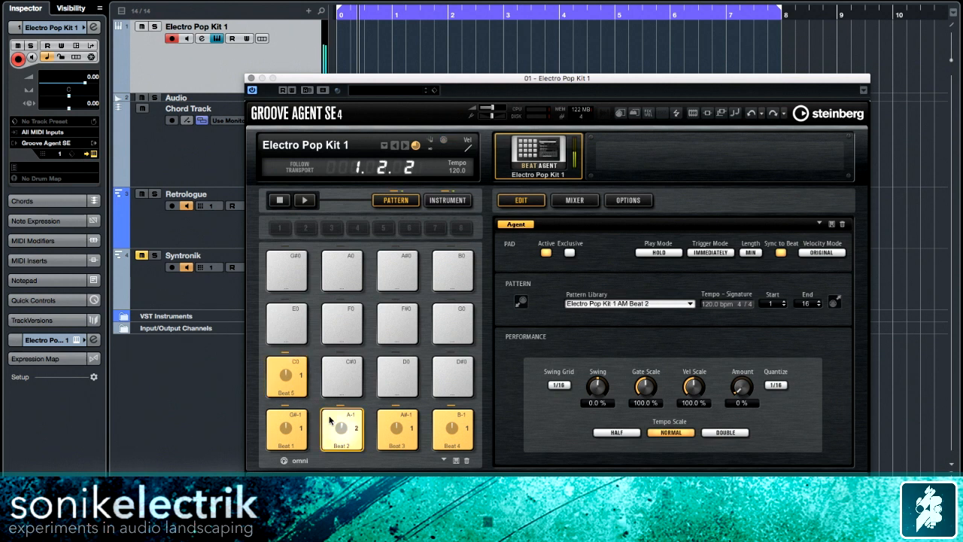
left_click(377, 425)
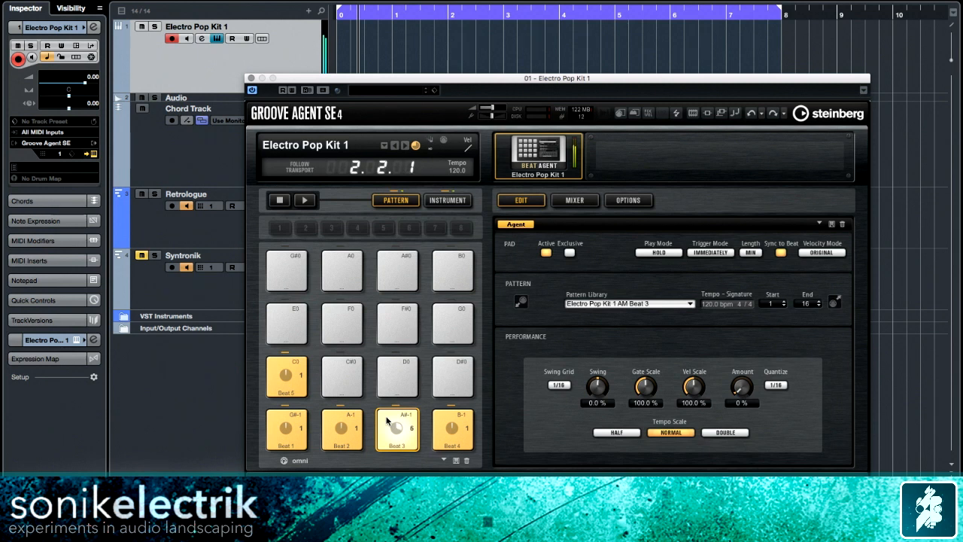
left_click(337, 420)
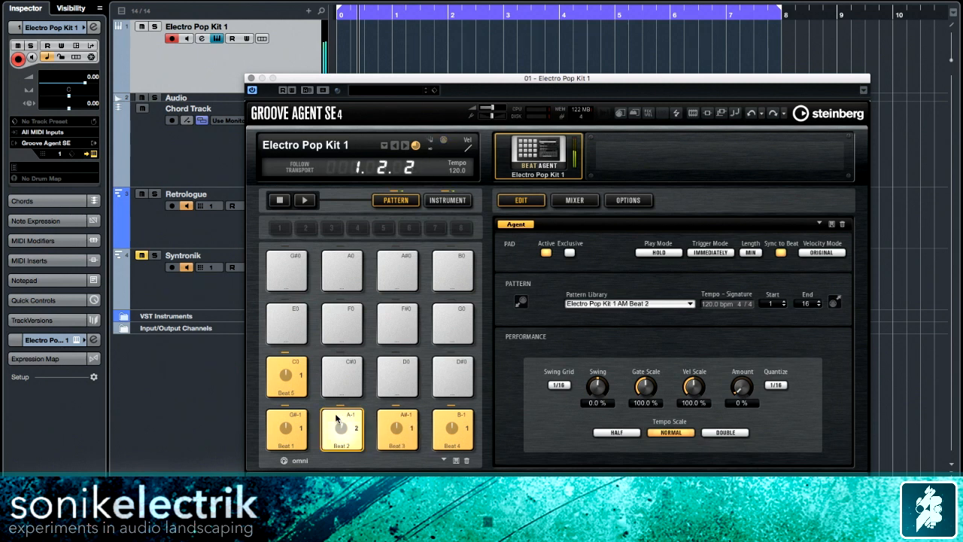
Place the Beat 2 pattern as a MIDI part at the start of the Electro Pop Kit 1 track and close Groove Agent
left_click(341, 423)
left_click_drag(340, 426, 337, 49)
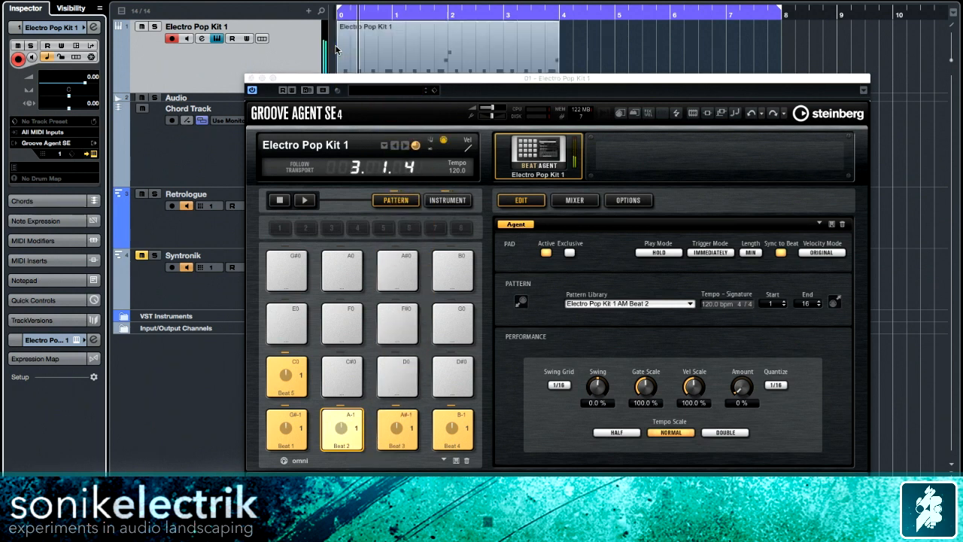
left_click(252, 77)
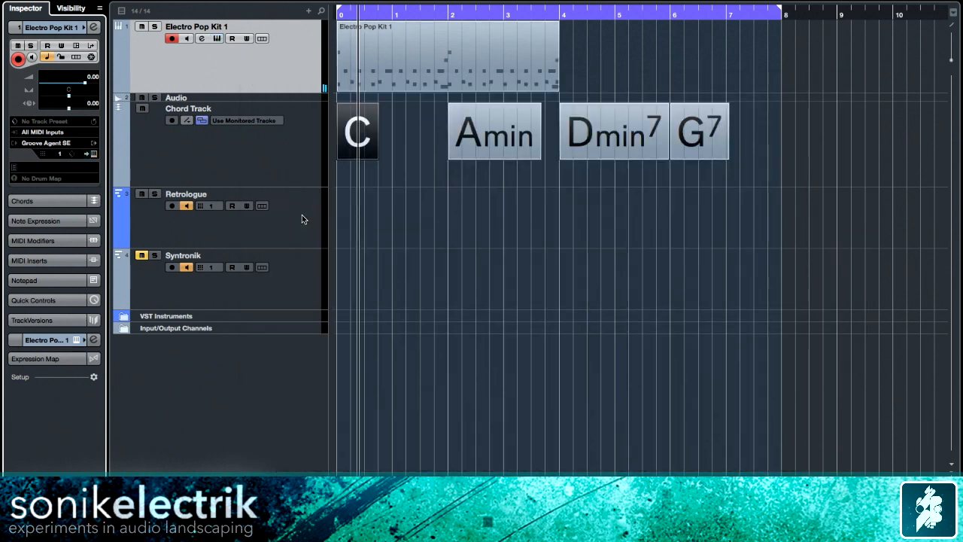
Repeat the Electro Pop Kit 1 drum part from 4 to 8 on the ruler and play back the drums with the chords
left_click(354, 76)
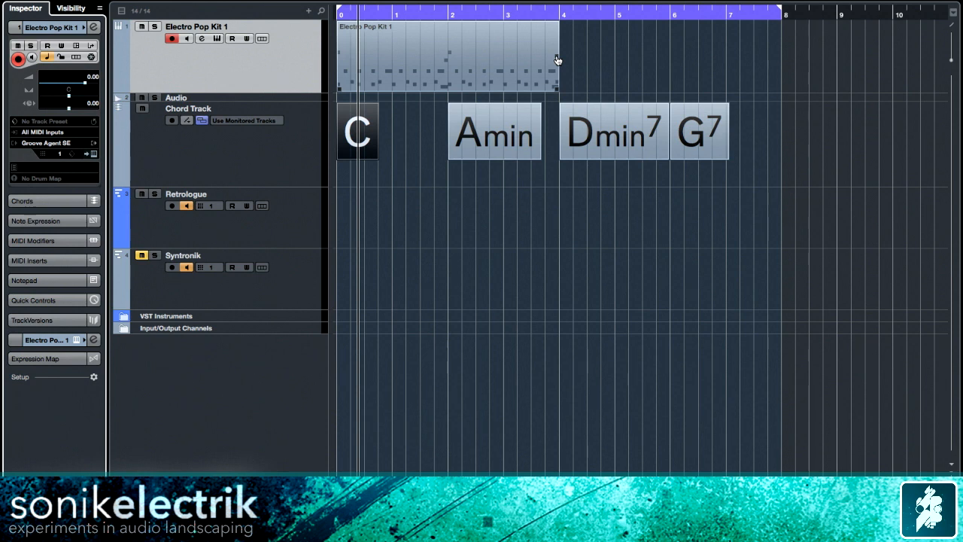
left_click_drag(558, 60, 598, 57)
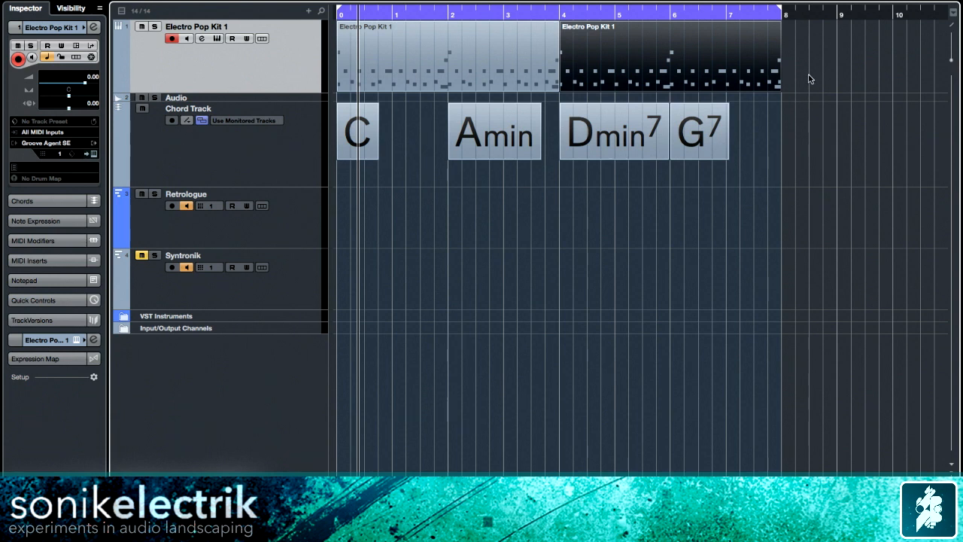
key("space")
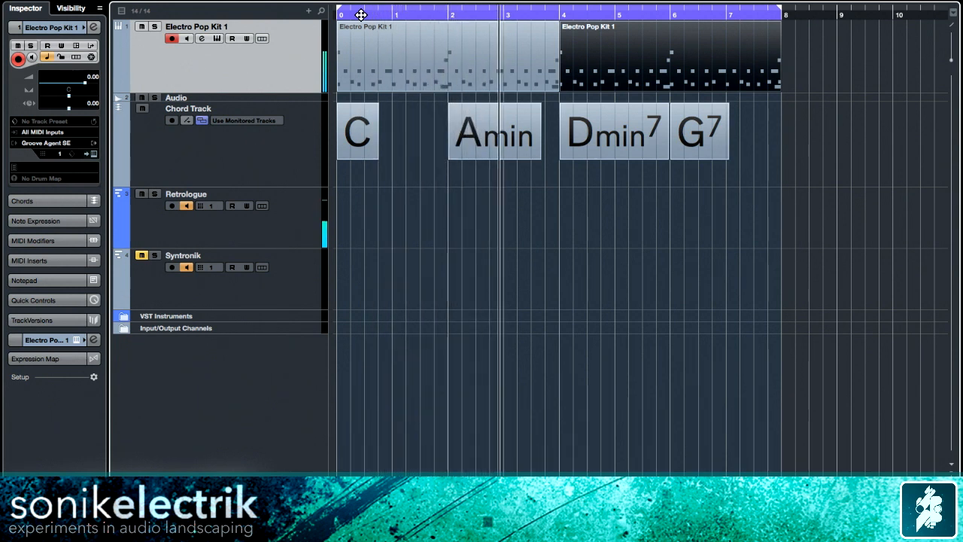
key("space")
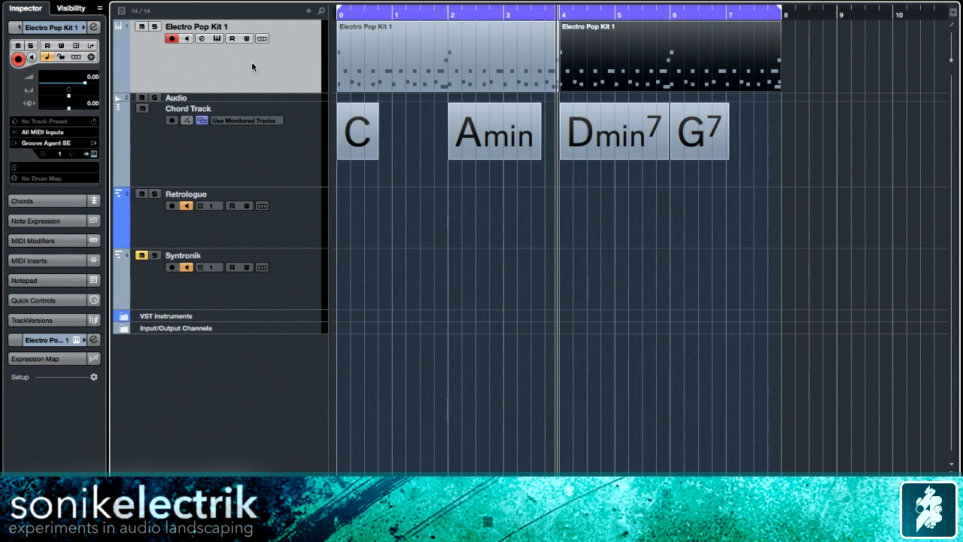
Show the Retrologue track's audio inserts and open the first StereoDelay effect
left_click(291, 224)
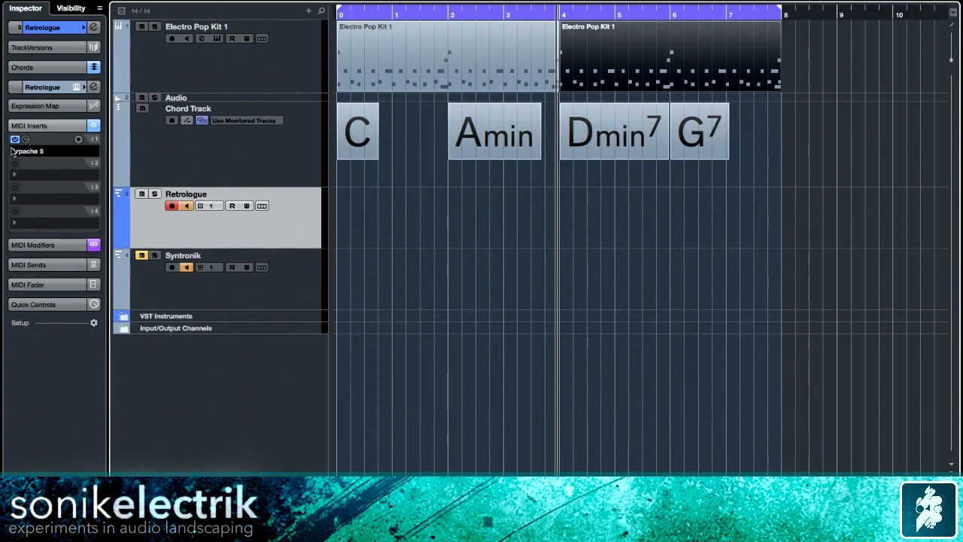
left_click(40, 89)
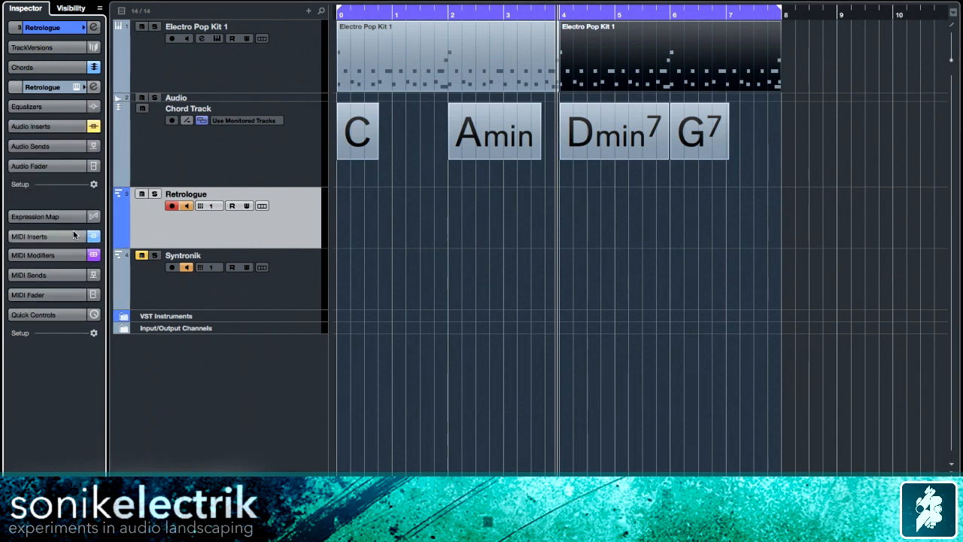
left_click(34, 125)
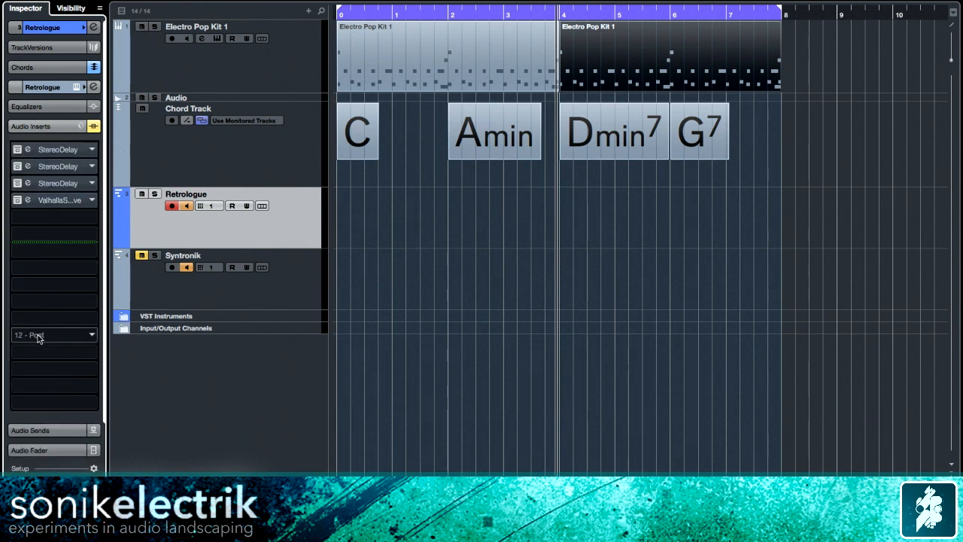
left_click(27, 150)
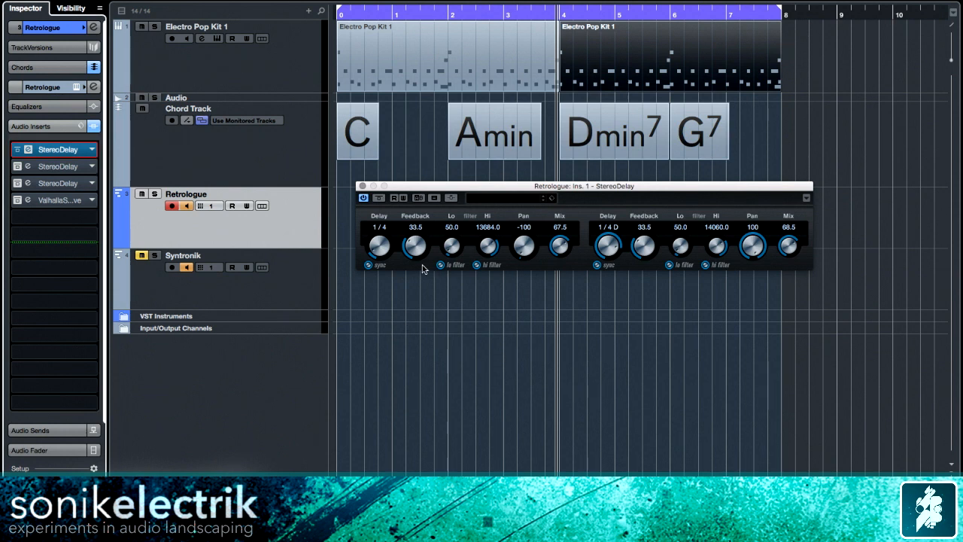
Try other pan settings in the StereoDelay and return the first delay line's pan to -100
scroll(374, 253, "up", 2)
left_click_drag(527, 253, 519, 292)
scroll(750, 248, "down", 2)
scroll(750, 249, "up", 2)
scroll(376, 251, "down", 2)
scroll(606, 254, "up", 2)
scroll(606, 256, "down", 2)
Switch tempo sync off and back on for the second and the first delay line of the StereoDelay
left_click(597, 265)
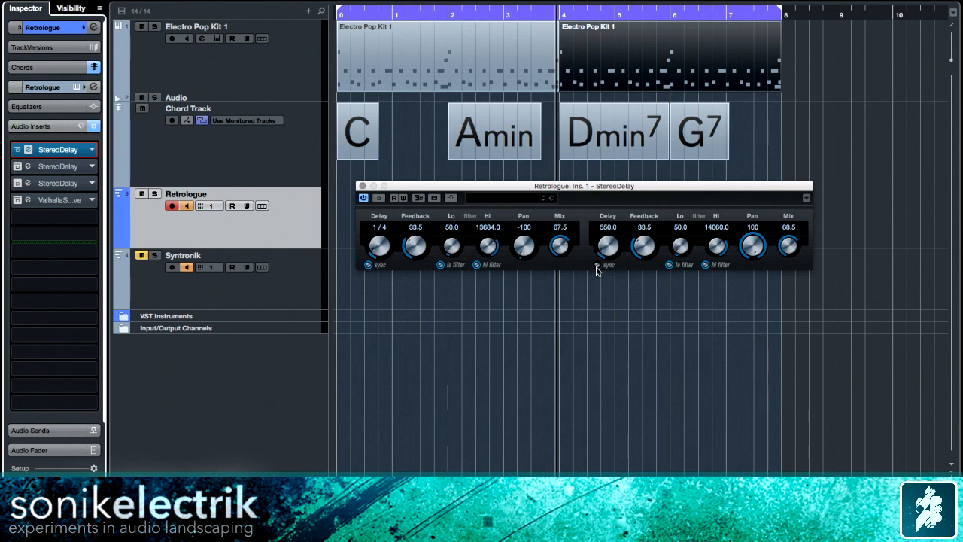
left_click(597, 265)
left_click(368, 265)
left_click(368, 266)
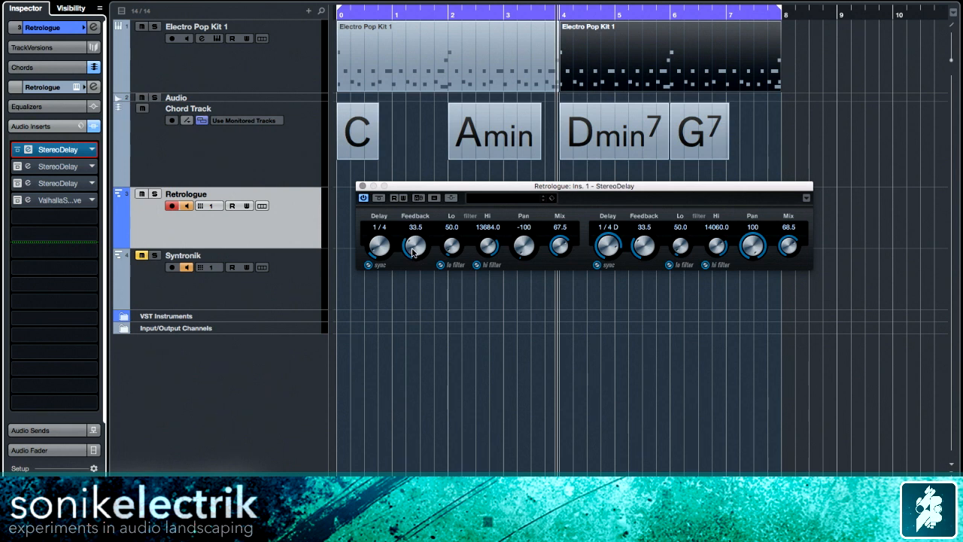
Set the StereoDelay's first line to hi filter 13590 and mix 66, the second to feedback 35.5, hi filter 14154 and mix 67
scroll(641, 250, "up", 2)
scroll(489, 251, "down", 1)
scroll(722, 246, "up", 1)
scroll(562, 247, "down", 1)
scroll(789, 248, "down", 1)
Play back the arrangement from the start with the delay settings applied
key("Home")
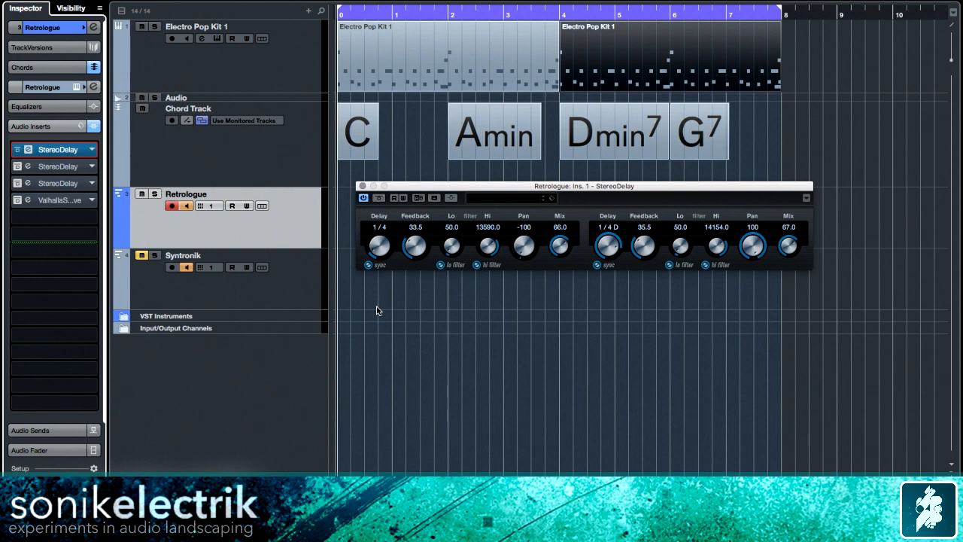
key("space")
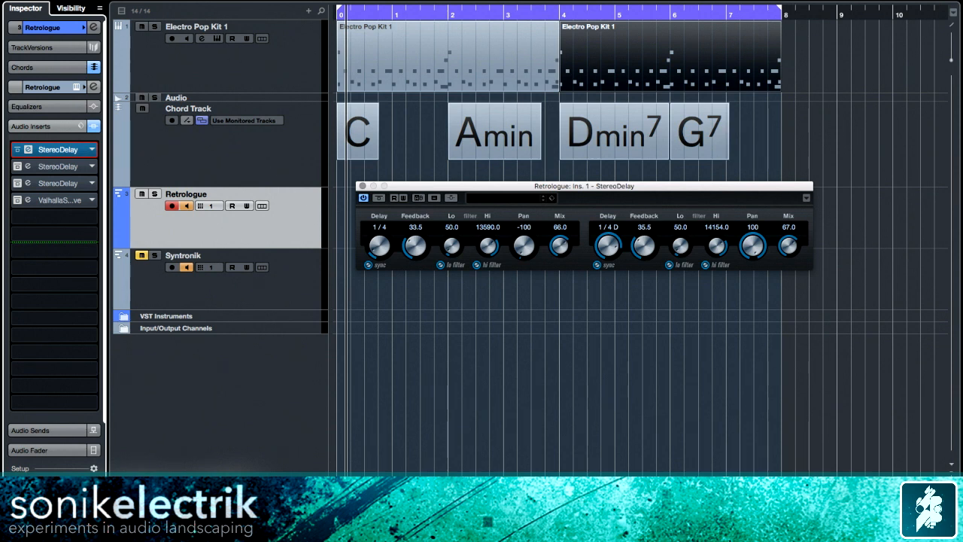
Mute the Electro Pop Kit 1 track during playback to hear the delayed synth alone, and unmute it again
left_click(142, 27)
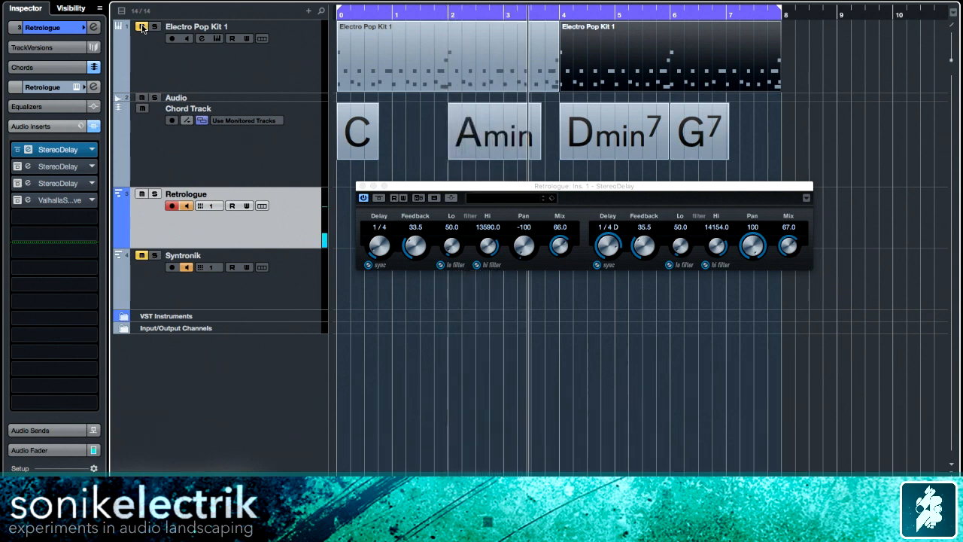
left_click(140, 29)
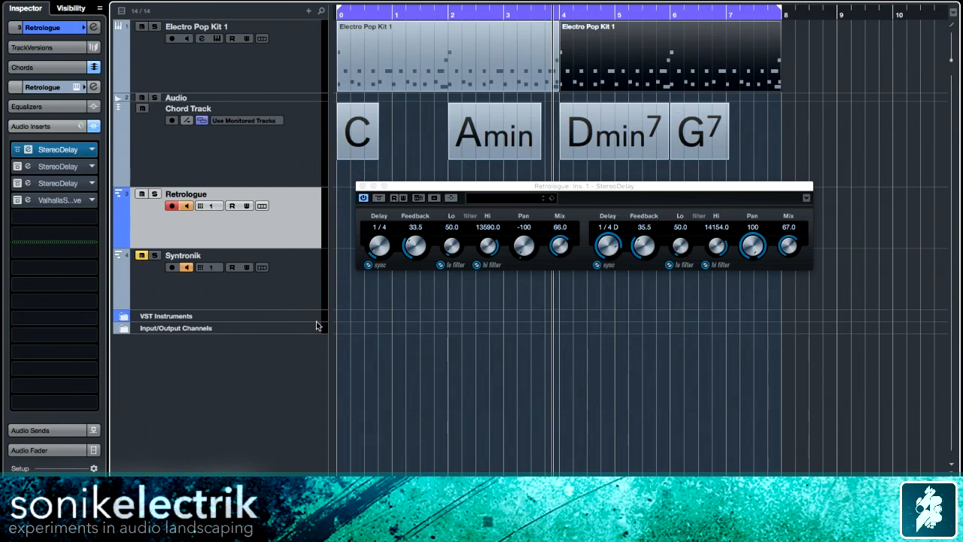
Enable the second StereoDelay, set its first line's feedback to 26.5 and its second line's feedback to 25.5 and mix to 44, and play back
left_click(18, 167)
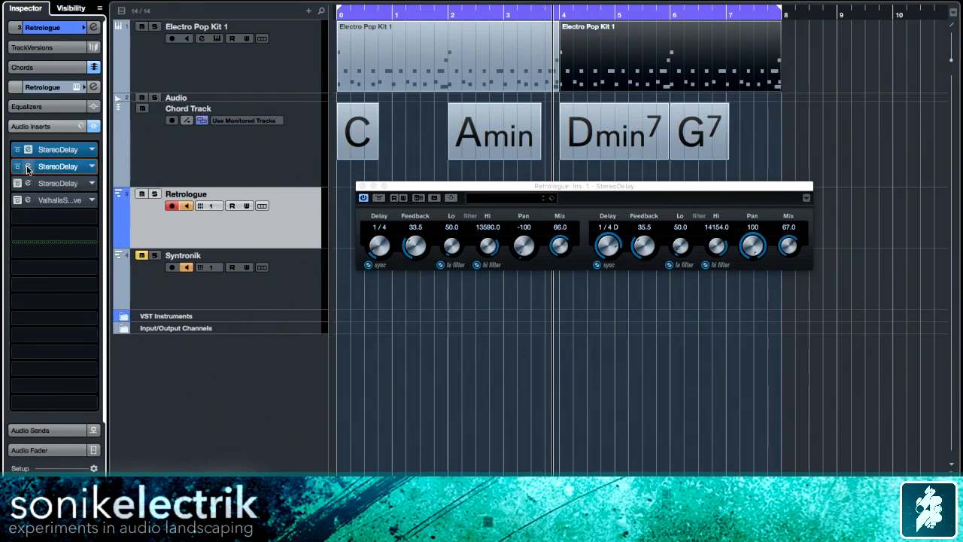
left_click(27, 166)
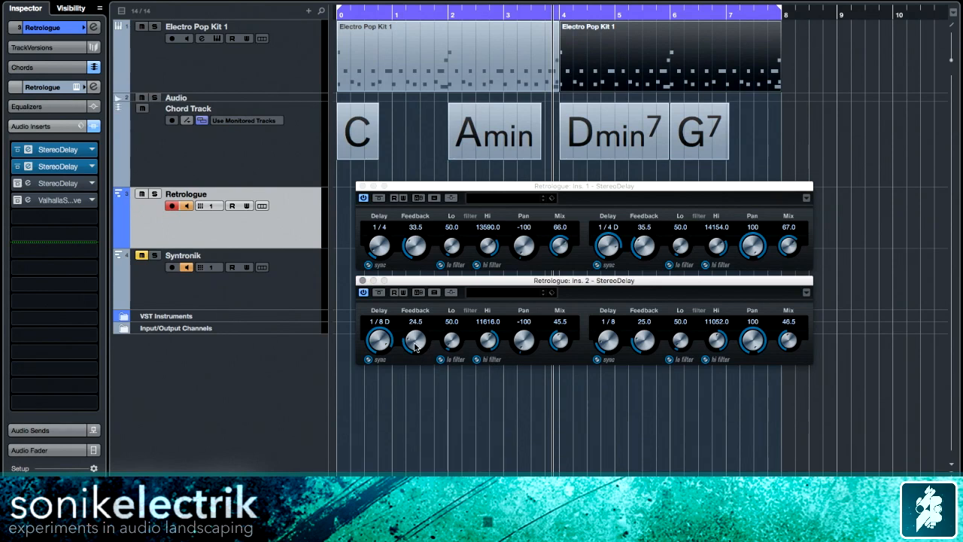
scroll(643, 346, "up", 1)
scroll(487, 346, "down", 2)
scroll(488, 346, "up", 2)
scroll(788, 343, "down", 3)
key("space")
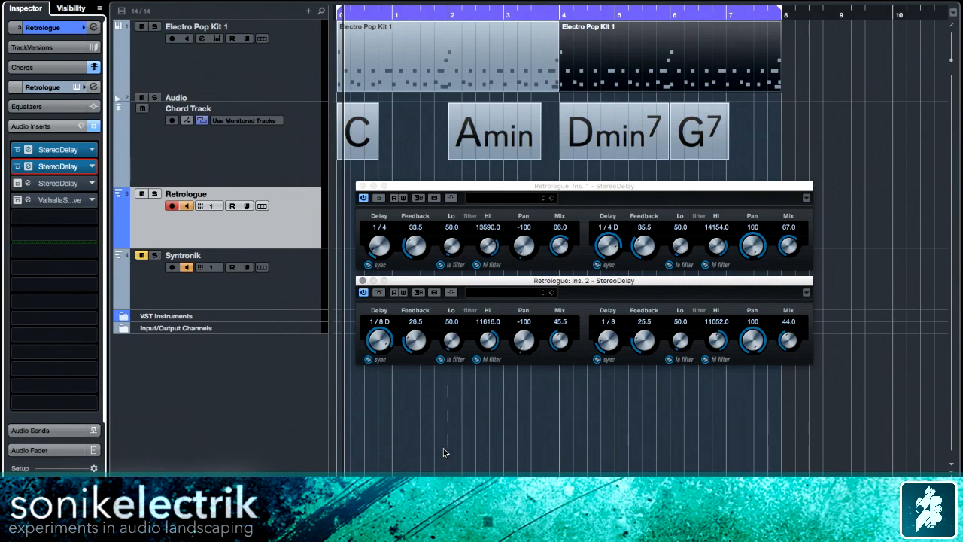
Enable the third StereoDelay, set its first line's hi filter to 9266, its second line's feedback to 22.5 and mix to 36, and play back
left_click(29, 184)
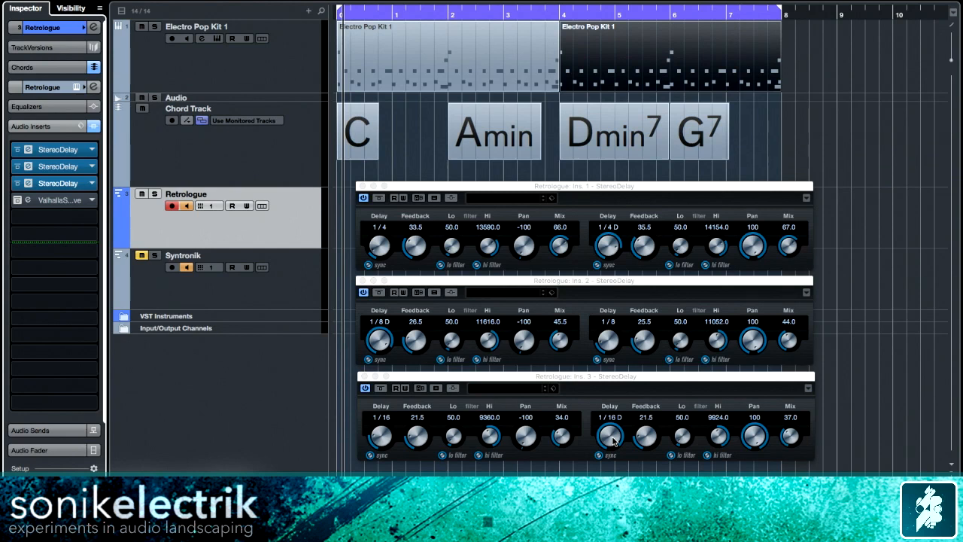
left_click(419, 439)
left_click_drag(644, 440, 644, 435)
left_click_drag(490, 443, 493, 440)
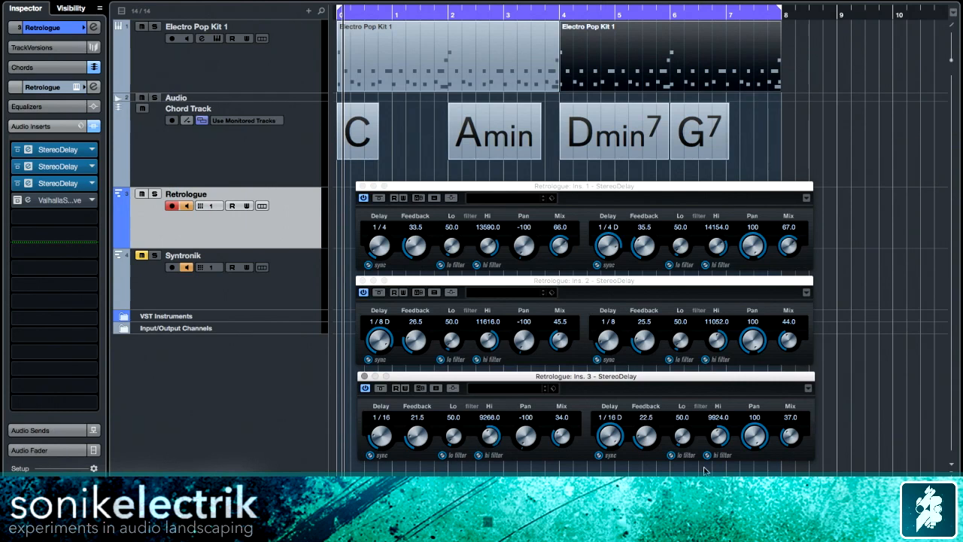
left_click_drag(791, 438, 791, 439)
key("space")
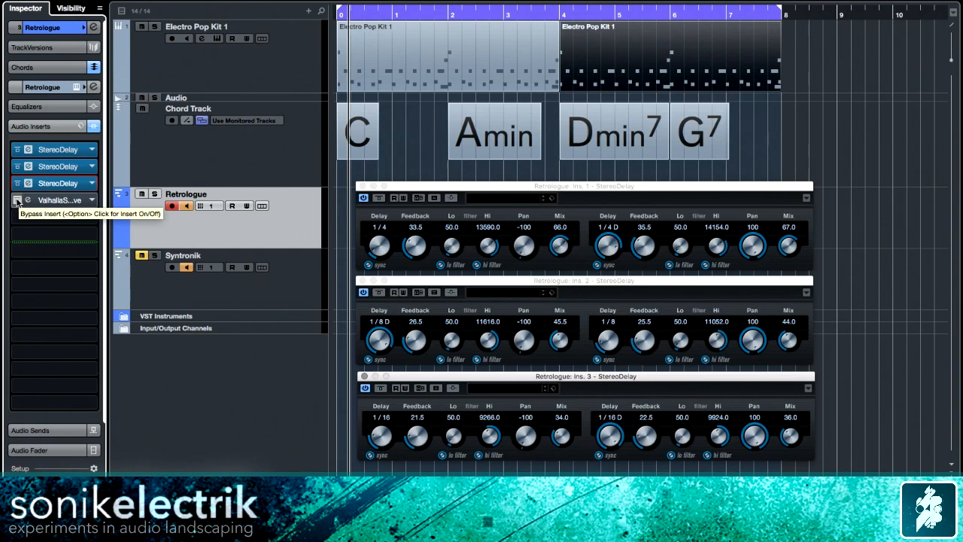
Open the ValhallaSupermassive insert and set feedback to 24.6%, mix to 31.1% and density to 24.5%
left_click(27, 200)
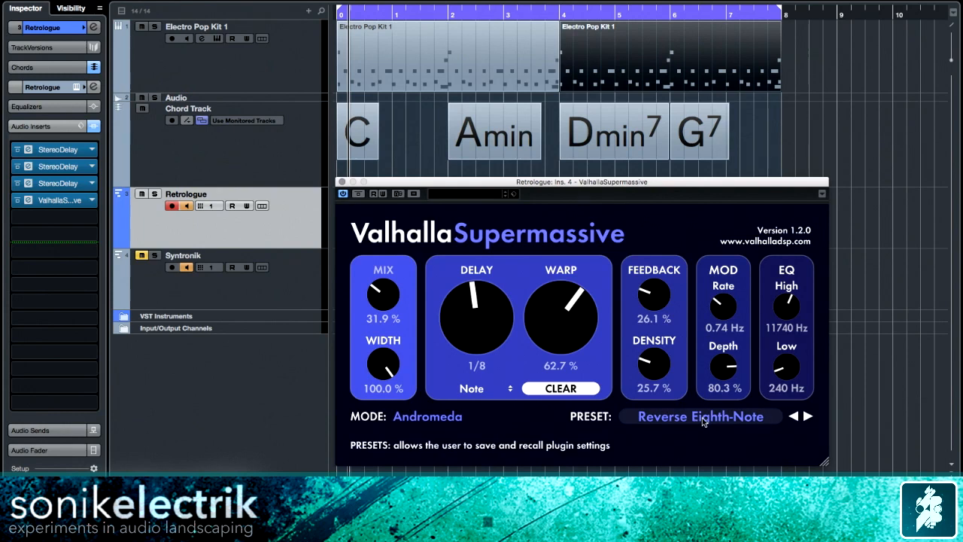
left_click_drag(647, 295, 646, 298)
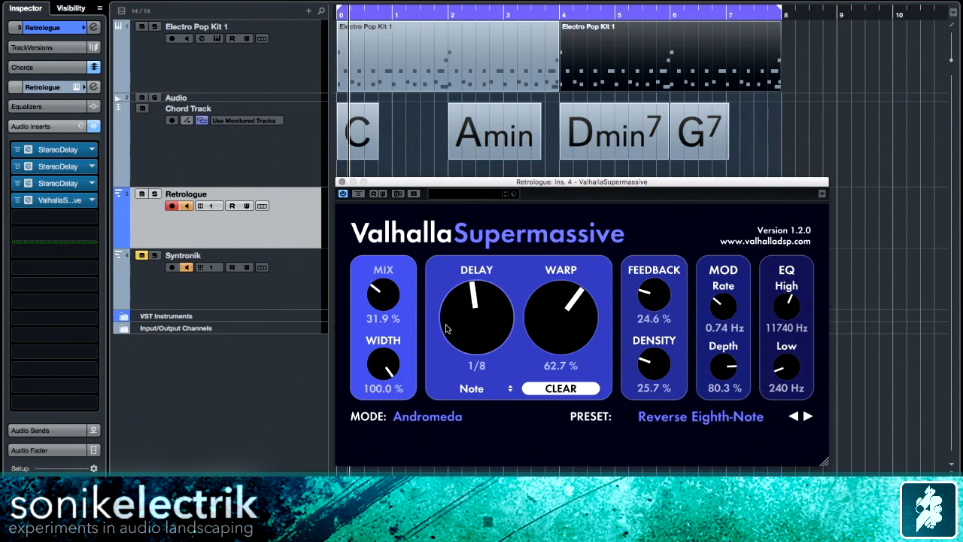
left_click_drag(379, 293, 379, 296)
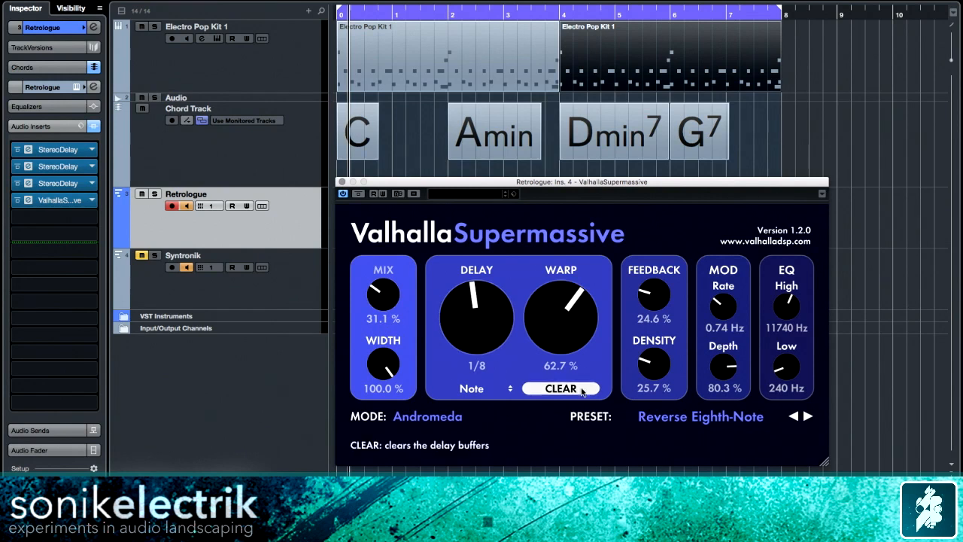
left_click_drag(646, 363, 646, 366)
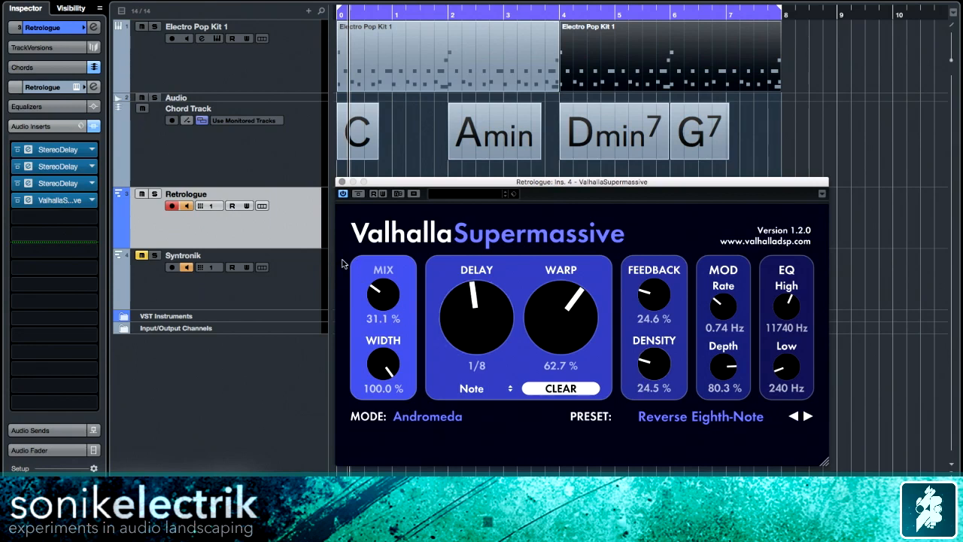
Play back the arrangement and compare the sound with ValhallaSupermassive bypassed and active
key("space")
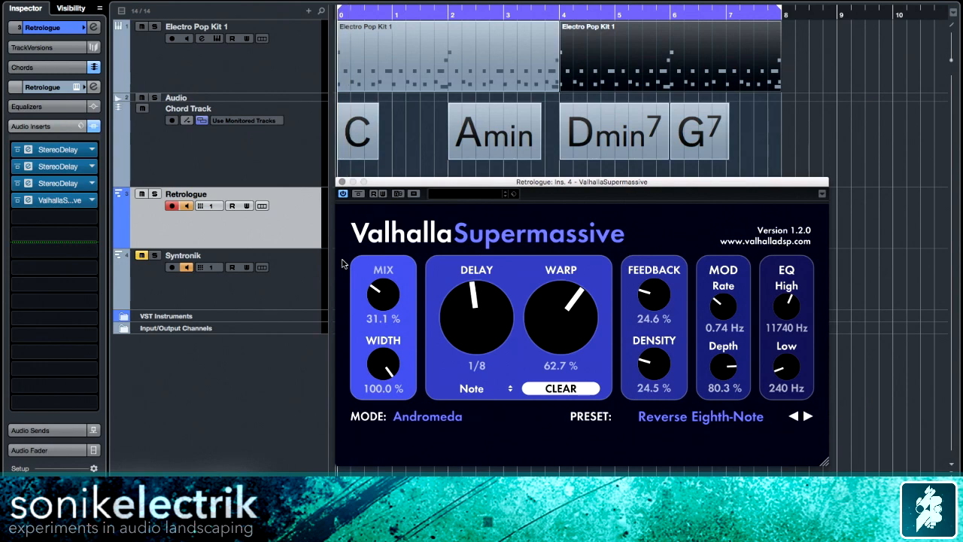
key("space")
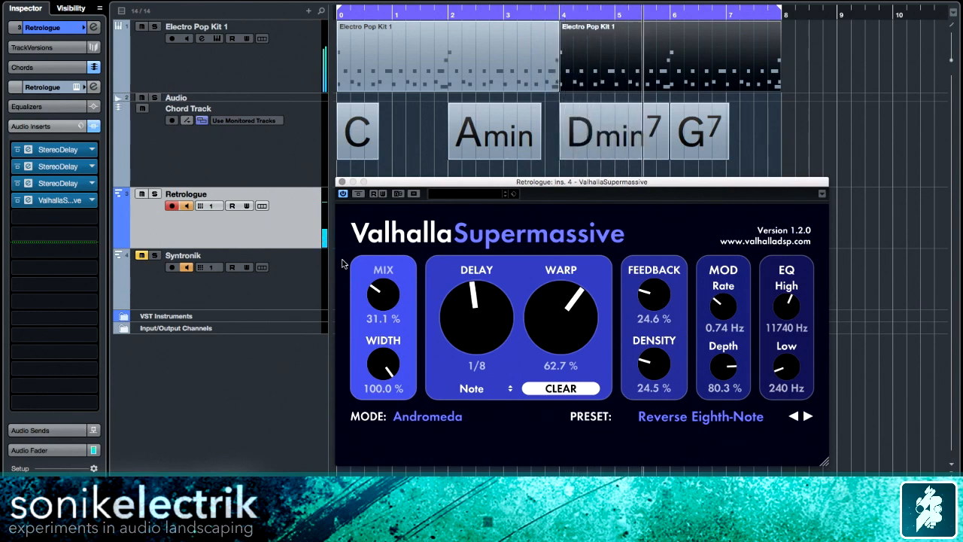
left_click(358, 194)
left_click(358, 194)
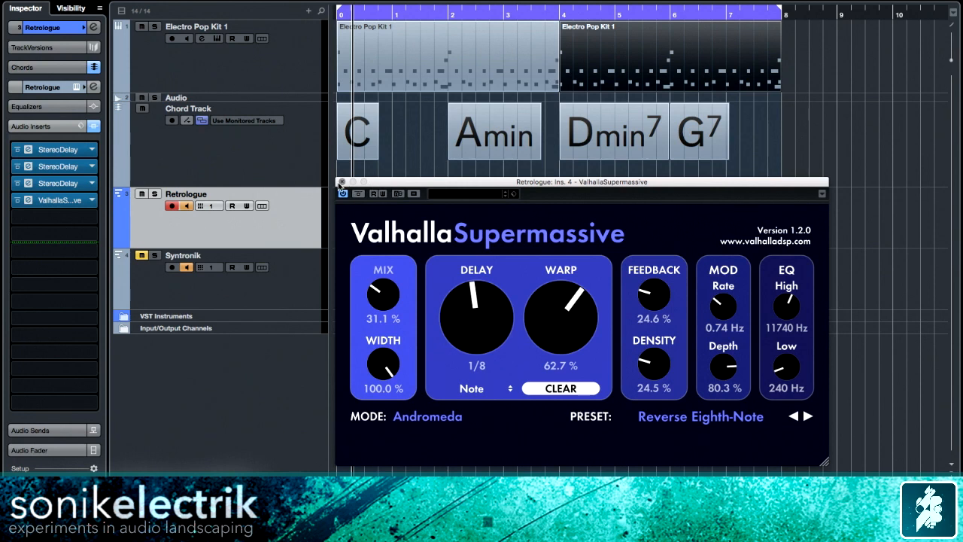
Close the ValhallaSupermassive window and the three StereoDelay windows
left_click(341, 182)
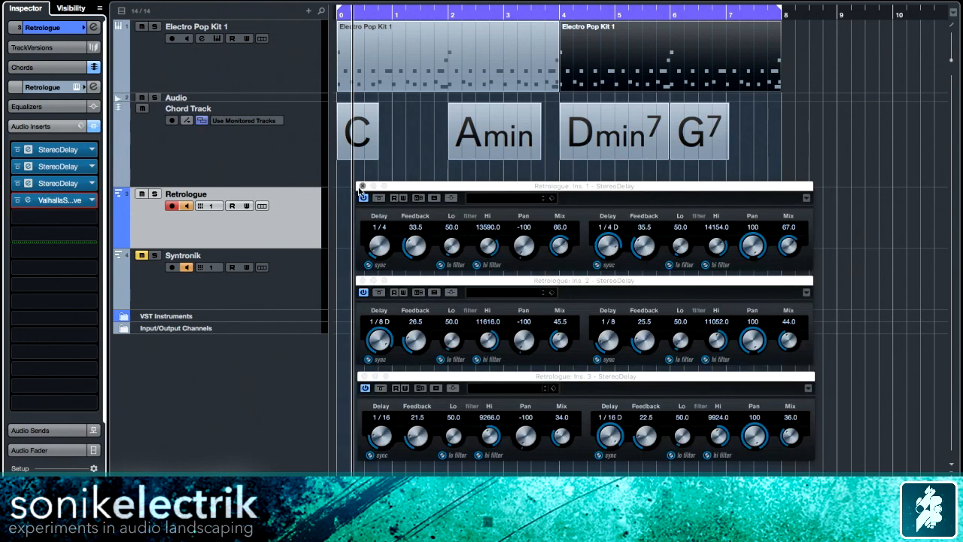
left_click(362, 186)
left_click(361, 282)
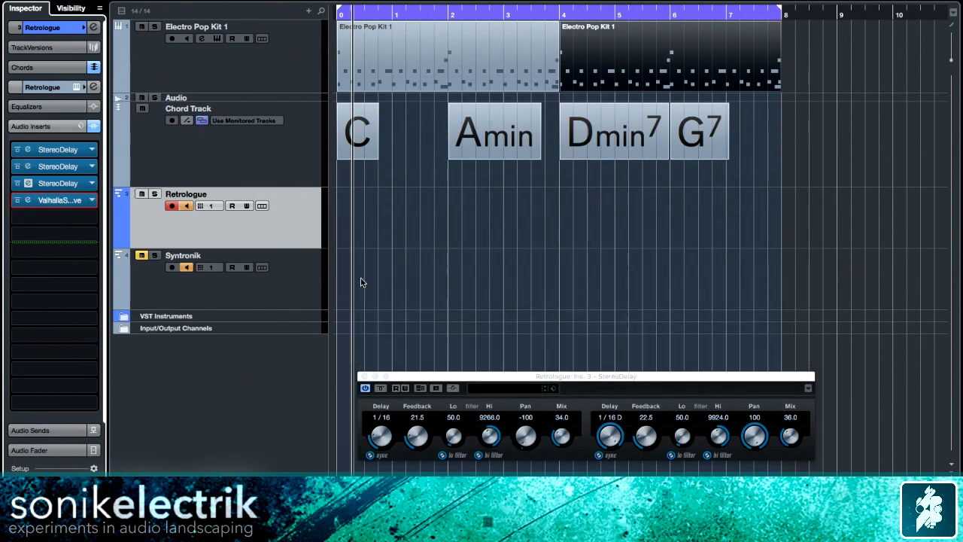
left_click(364, 376)
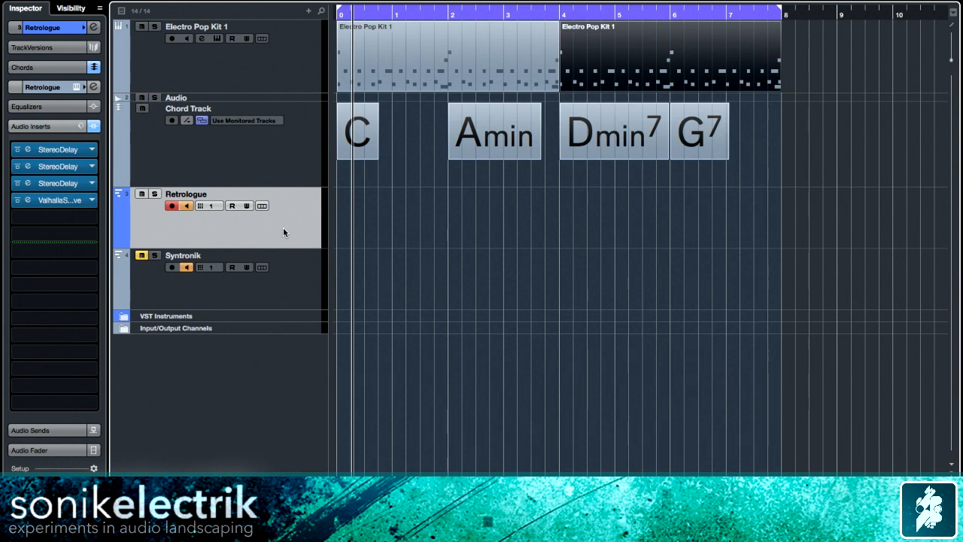
Unmute the Syntronik track, open its instrument and choose the Bully 3 Raw Saws Light preset
left_click(141, 257)
left_click(283, 286)
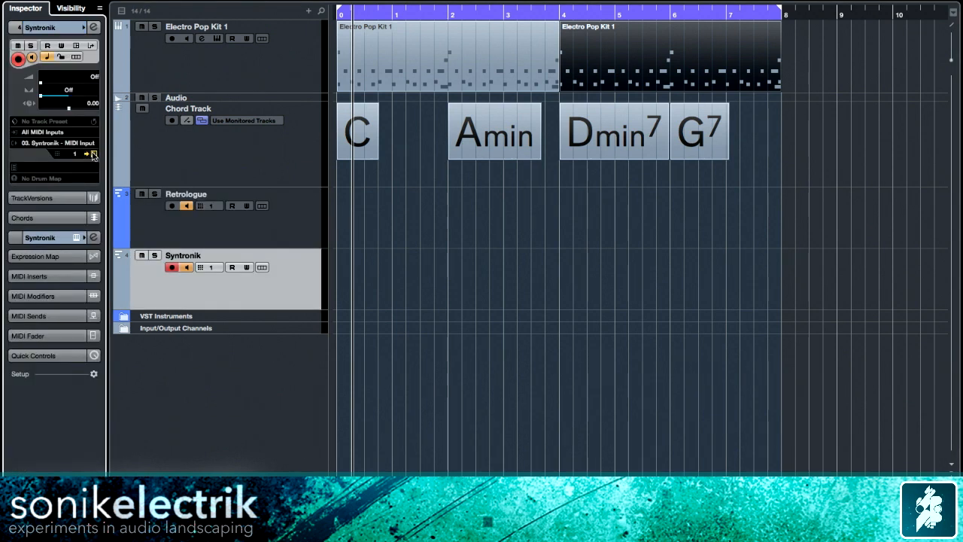
left_click(93, 156)
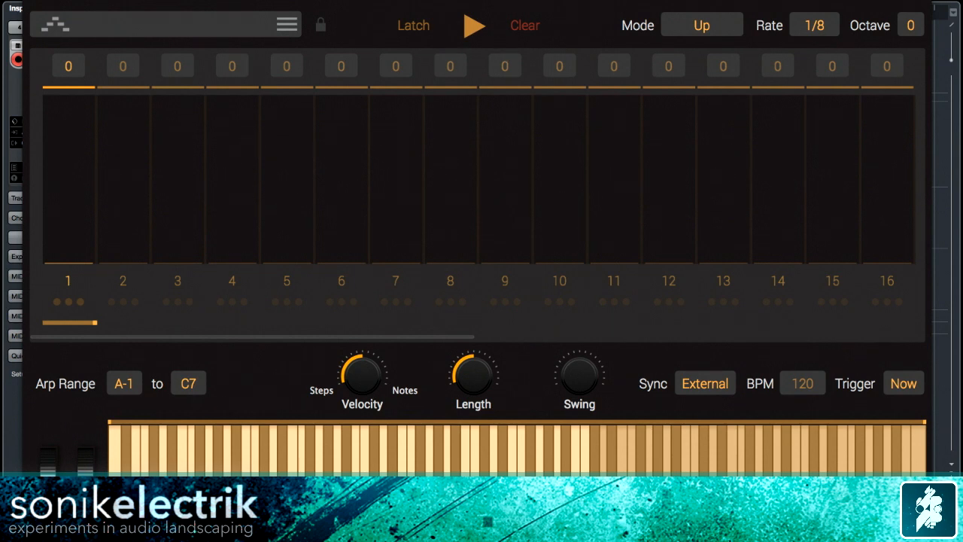
left_click(485, 6)
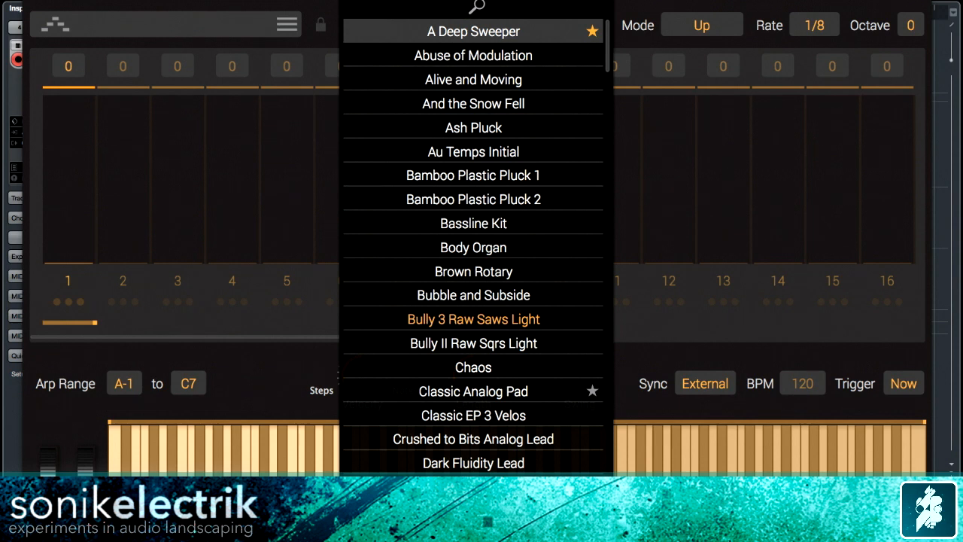
left_click(473, 319)
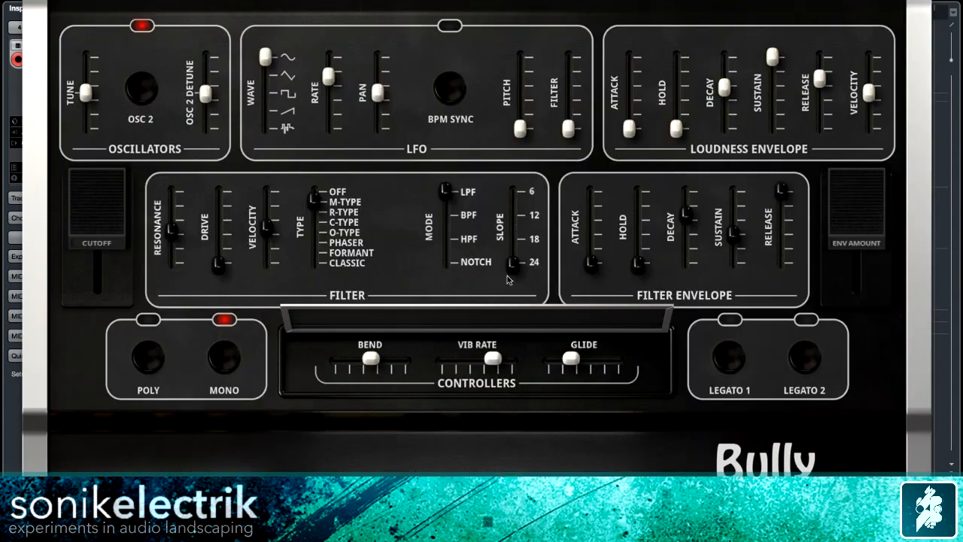
Extend the Syntronik arpeggiator pattern to four steps and draw a velocity bar for each of them
mouse_move(630, 66)
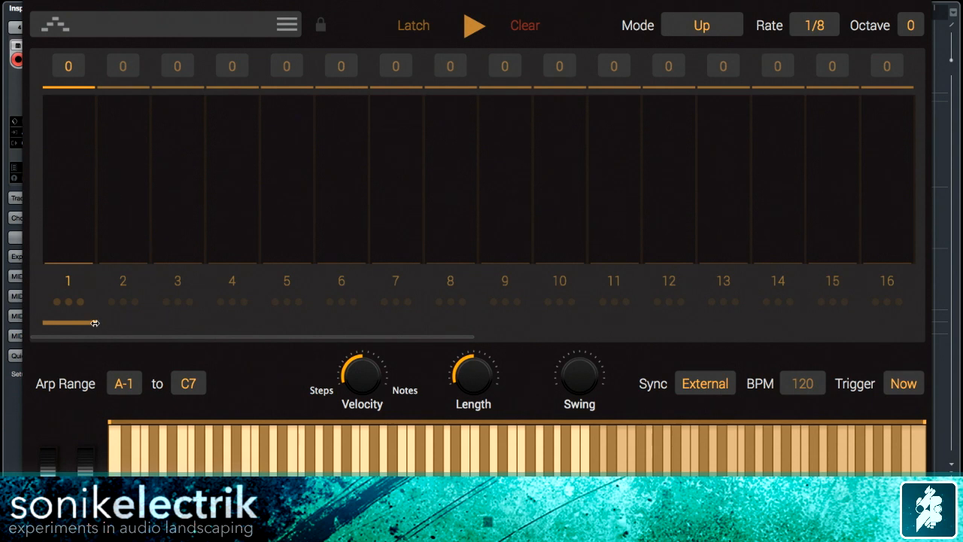
left_click_drag(153, 320, 273, 320)
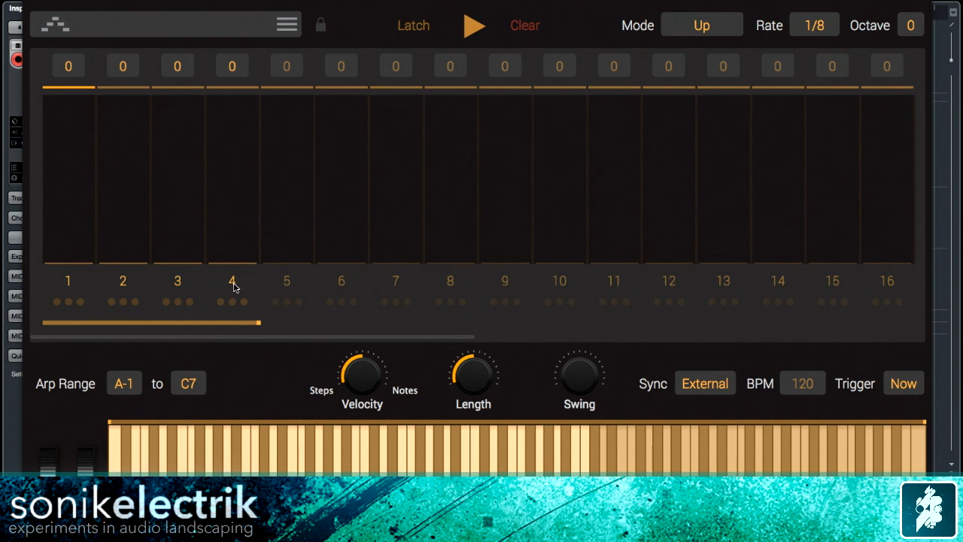
left_click_drag(67, 222, 66, 182)
left_click_drag(127, 243, 133, 128)
left_click_drag(172, 193, 173, 170)
left_click_drag(230, 203, 229, 125)
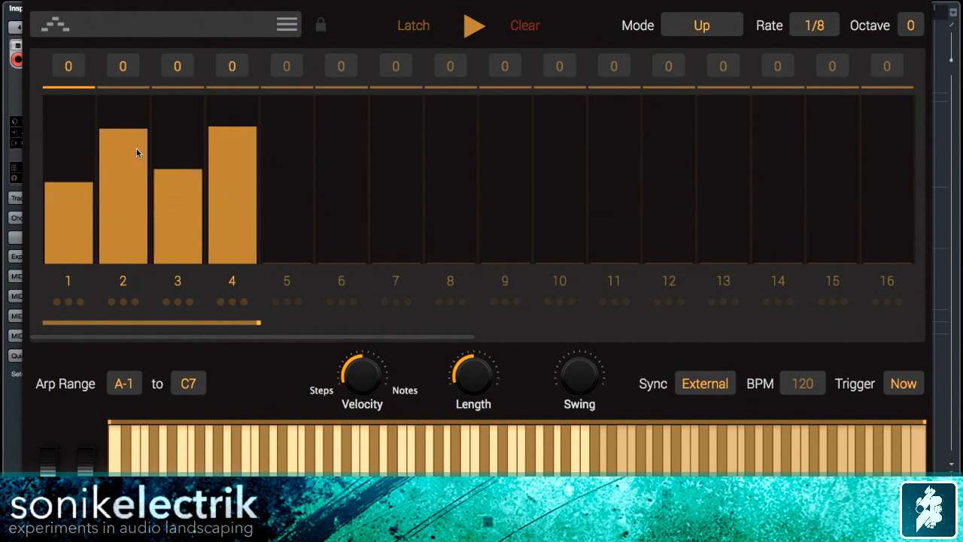
Refine the arpeggiator velocities: raise step 1, raise step 3 to maximum, and lower steps 2 and 4 slightly
left_click_drag(182, 169, 189, 104)
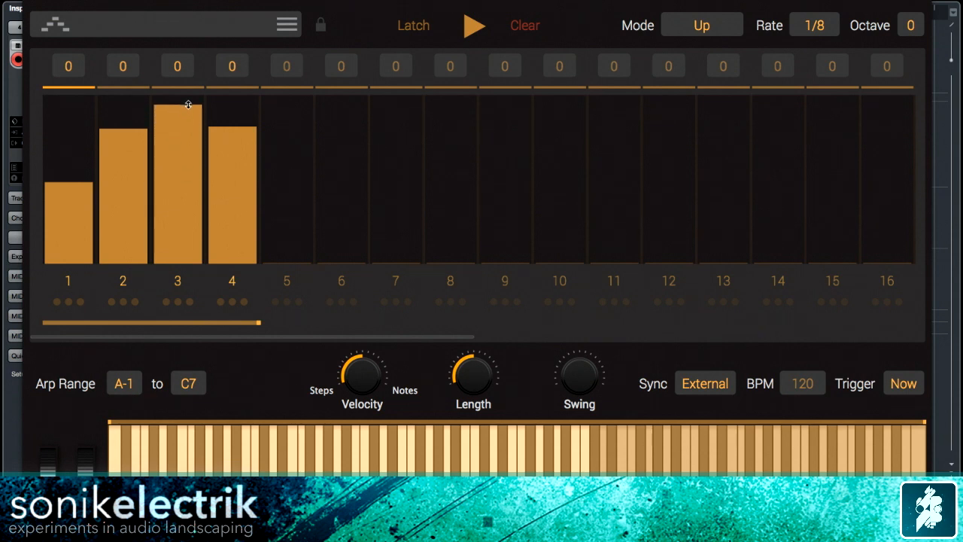
left_click_drag(66, 182, 66, 147)
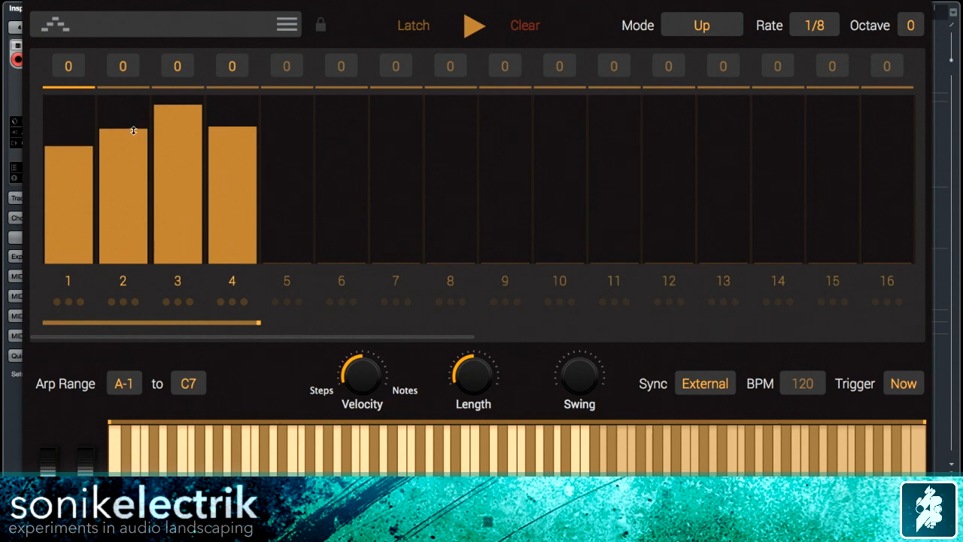
left_click_drag(133, 130, 130, 145)
left_click_drag(224, 129, 218, 141)
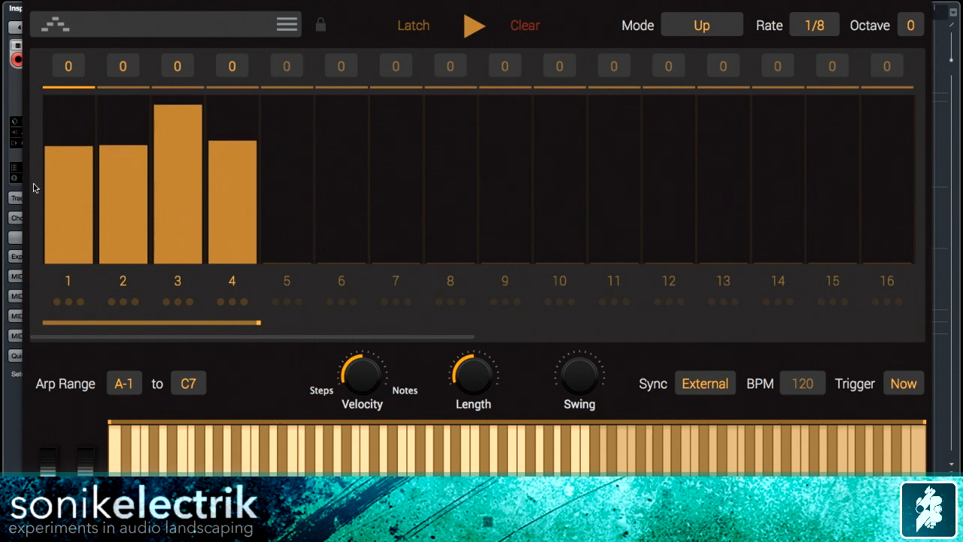
left_click_drag(65, 149, 66, 131)
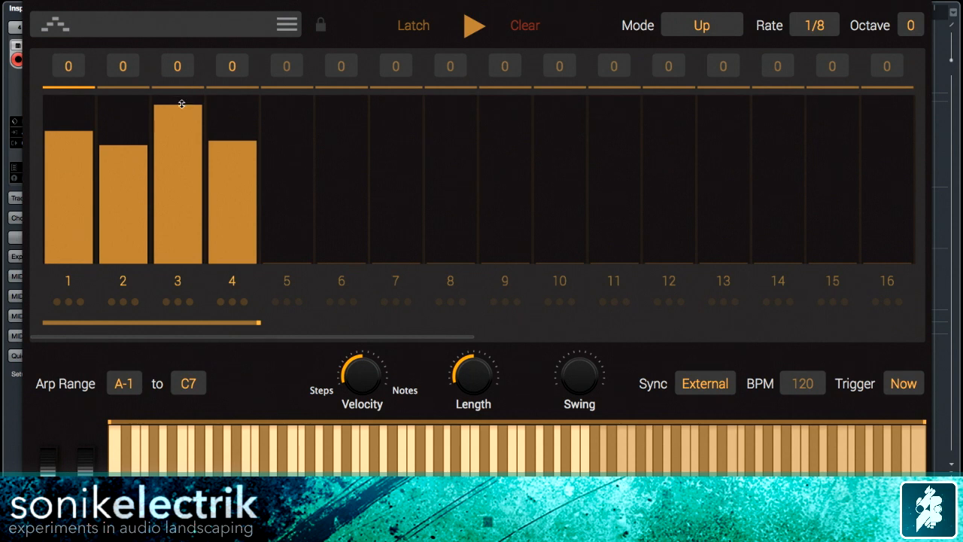
left_click_drag(182, 103, 185, 91)
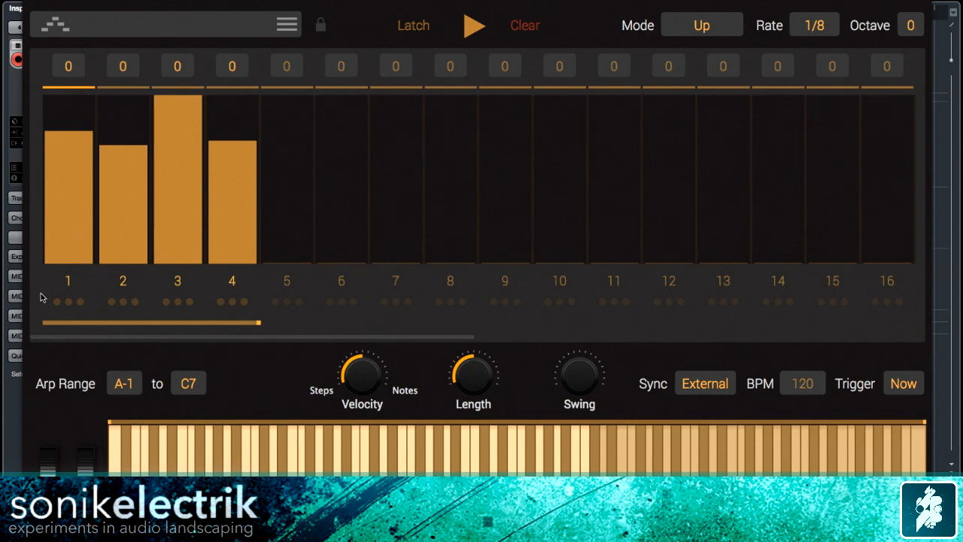
Choose the 1/8 rate and Up mode for the arpeggiator and switch it on
left_click(816, 28)
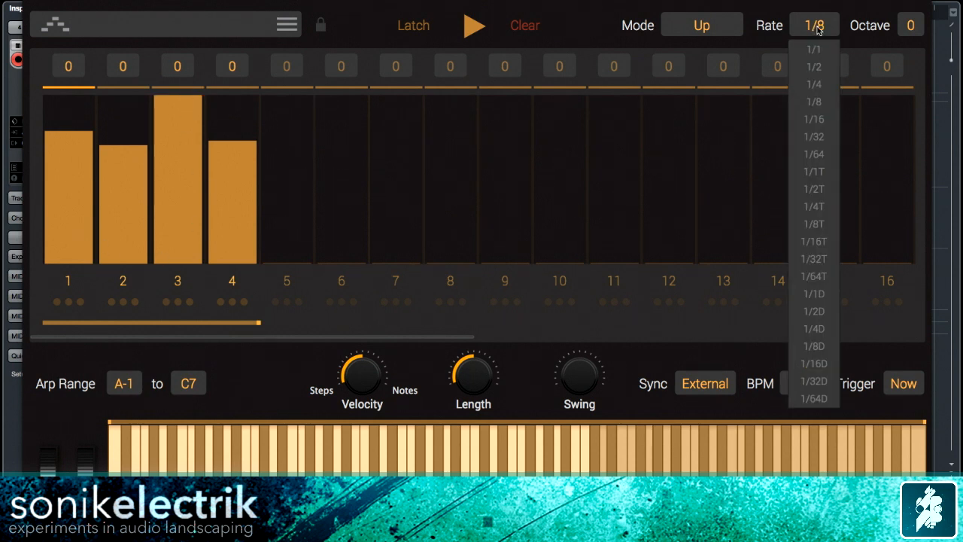
left_click(813, 102)
left_click(696, 33)
left_click(702, 49)
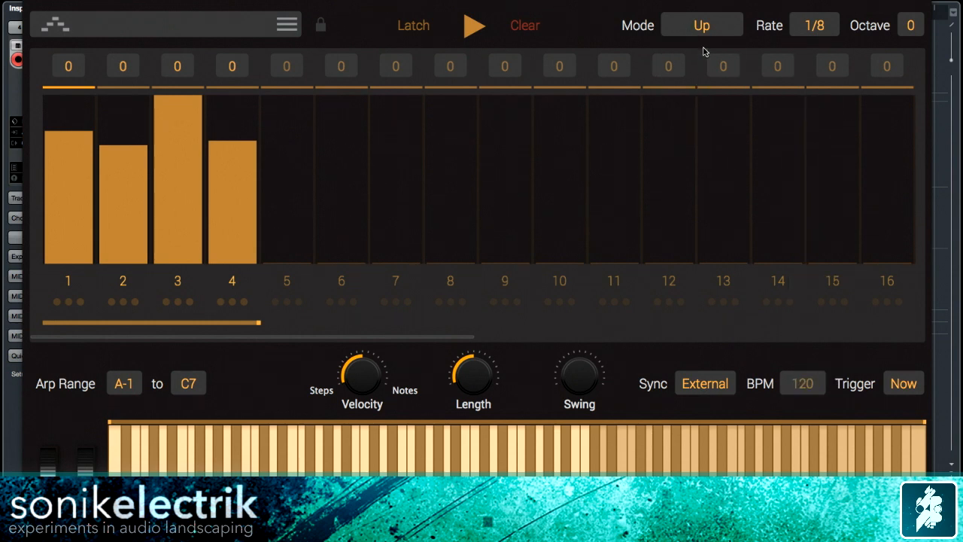
left_click(474, 29)
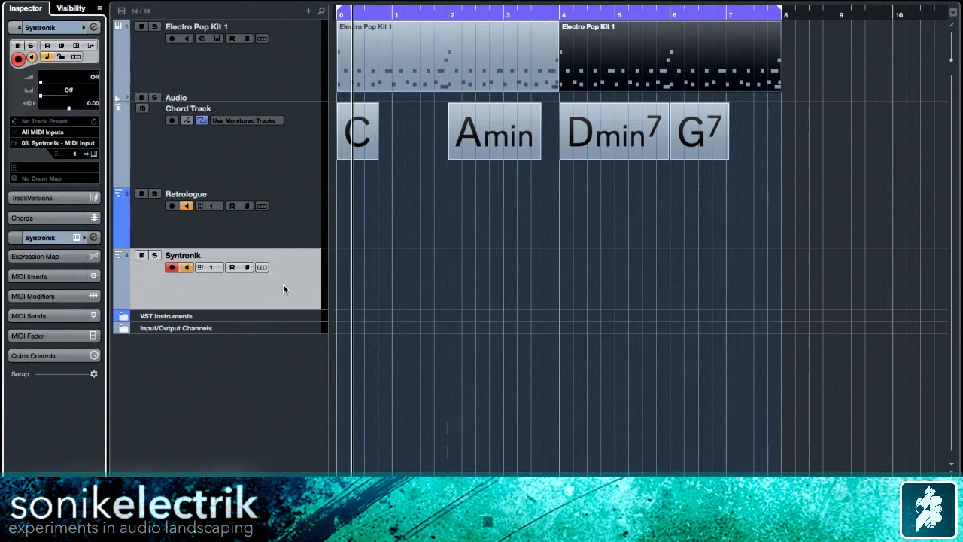
Mute the Retrologue track and play back the arrangement with the arpeggiated Syntronik
left_click(141, 194)
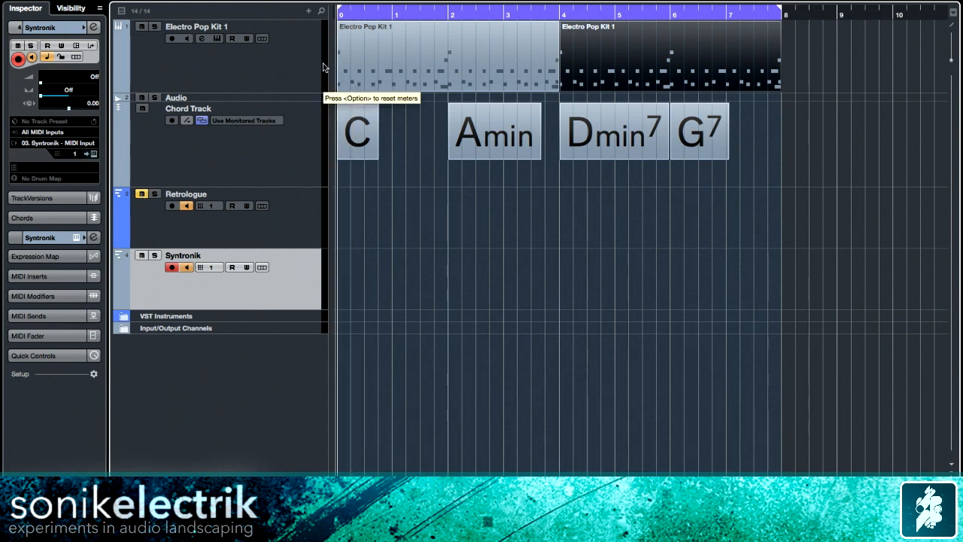
key("space")
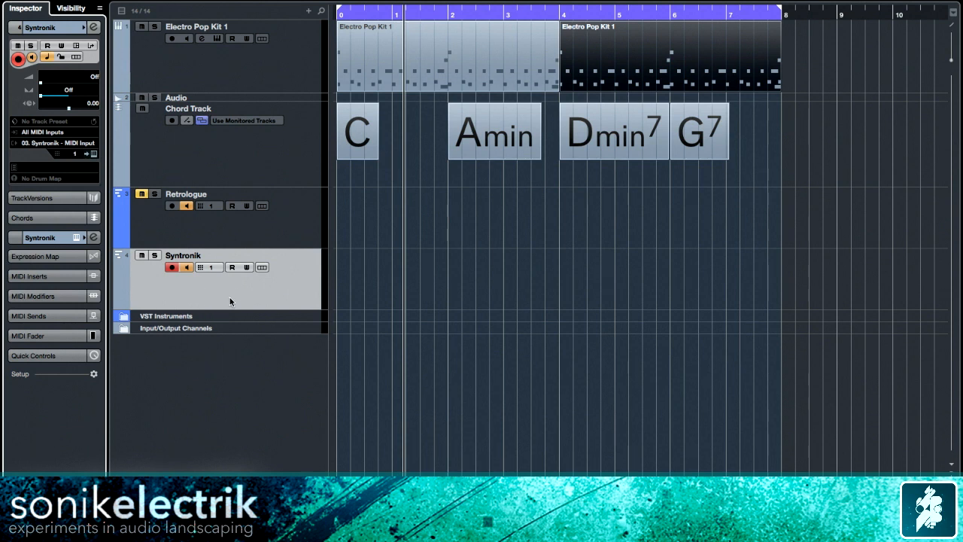
Set the transposition of Syntronik arpeggiator steps 1 to 4 to -12 and play back the result
left_click(94, 154)
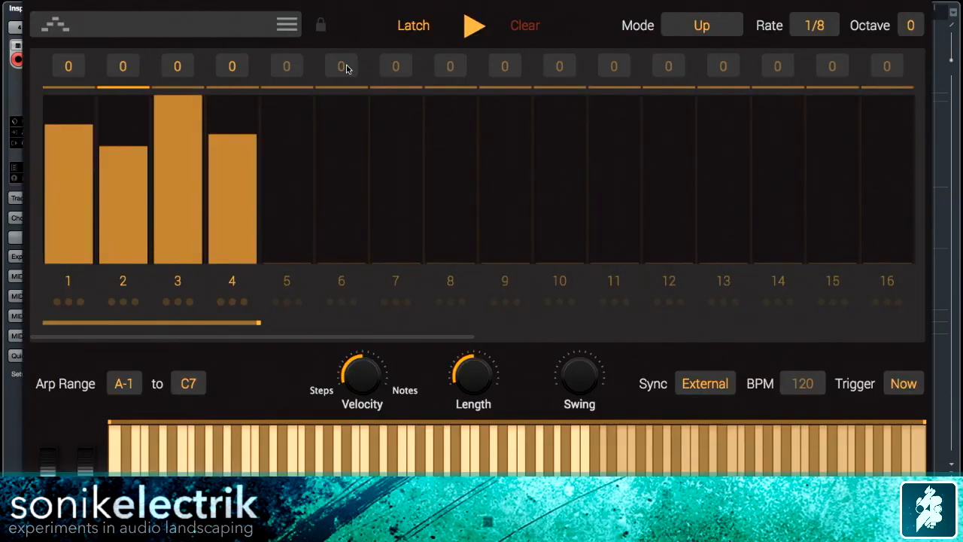
left_click(68, 66)
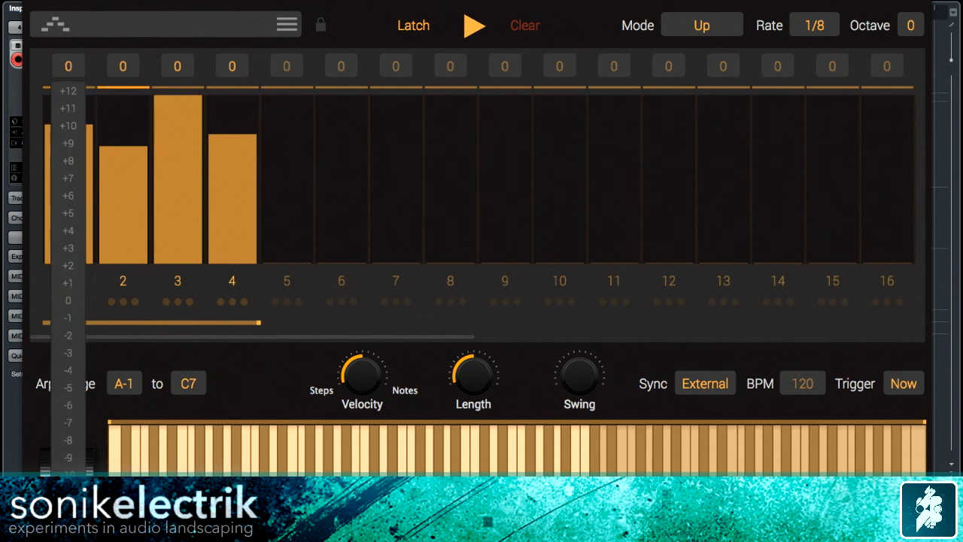
left_click(69, 509)
left_click(123, 66)
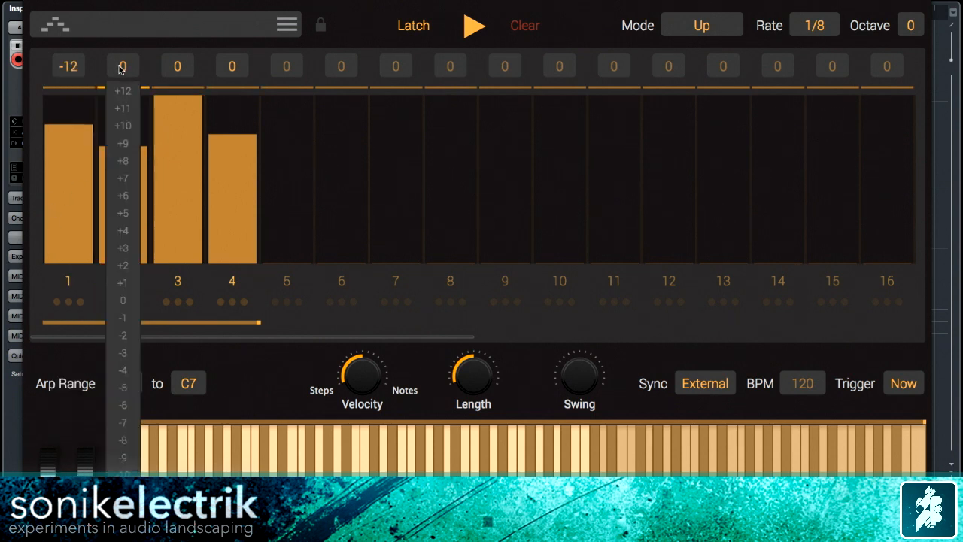
left_click(123, 508)
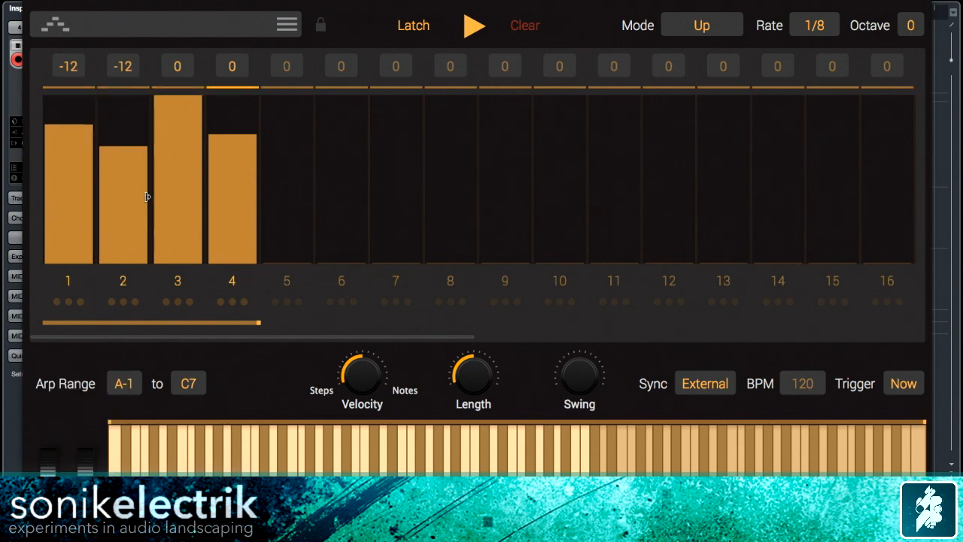
left_click(178, 66)
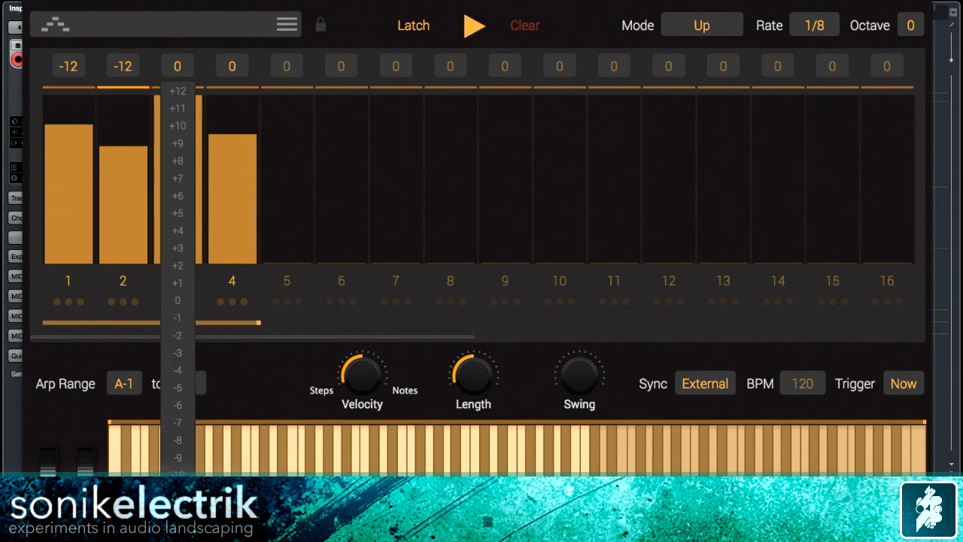
left_click(178, 509)
left_click(232, 67)
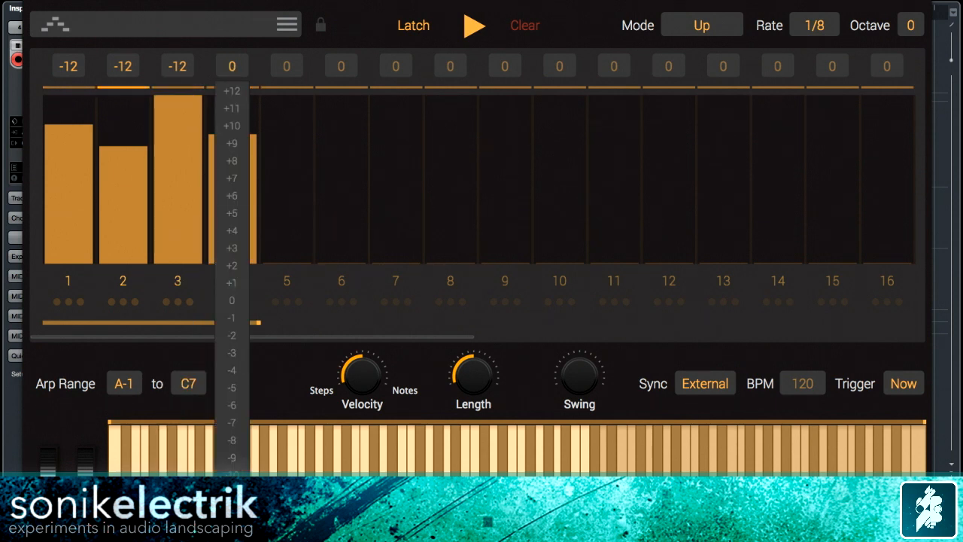
left_click(233, 509)
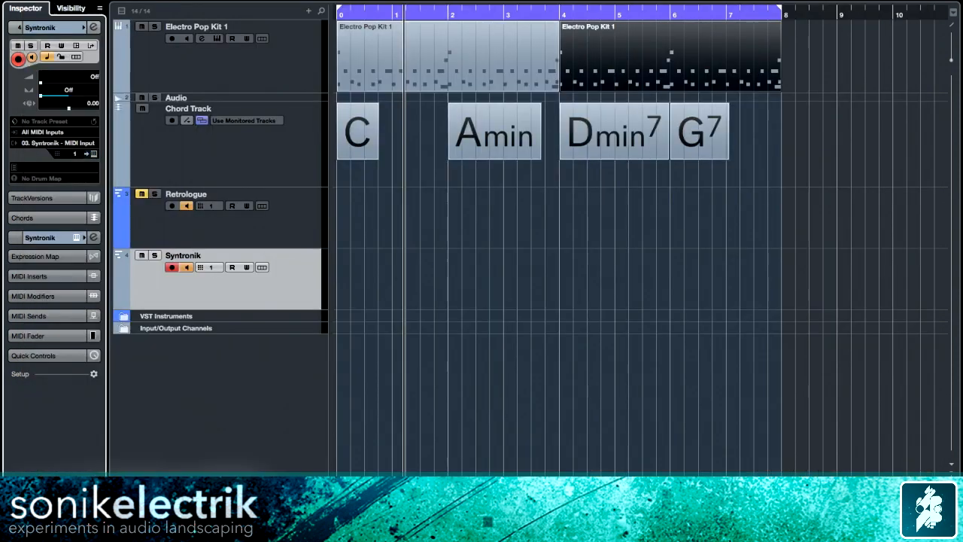
key("space")
key("space")
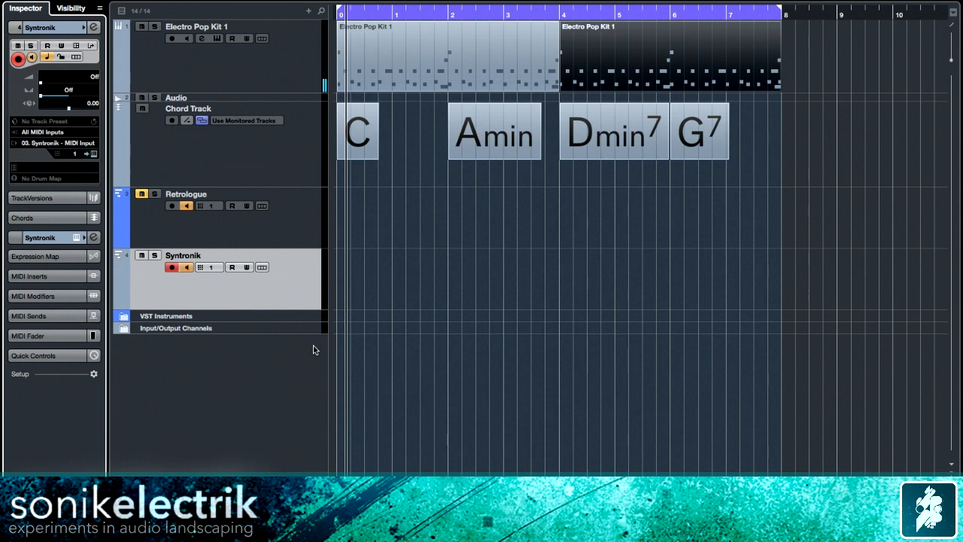
Select the Electro Pop Kit 1 track, show its audio channel's insert controls and play back a short stretch of the arrangement
left_click(278, 60)
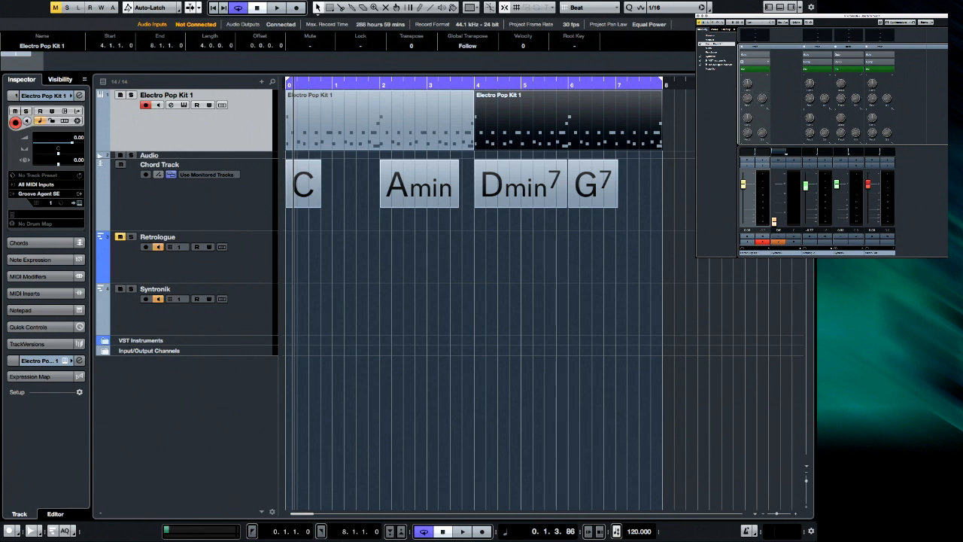
left_click(743, 61)
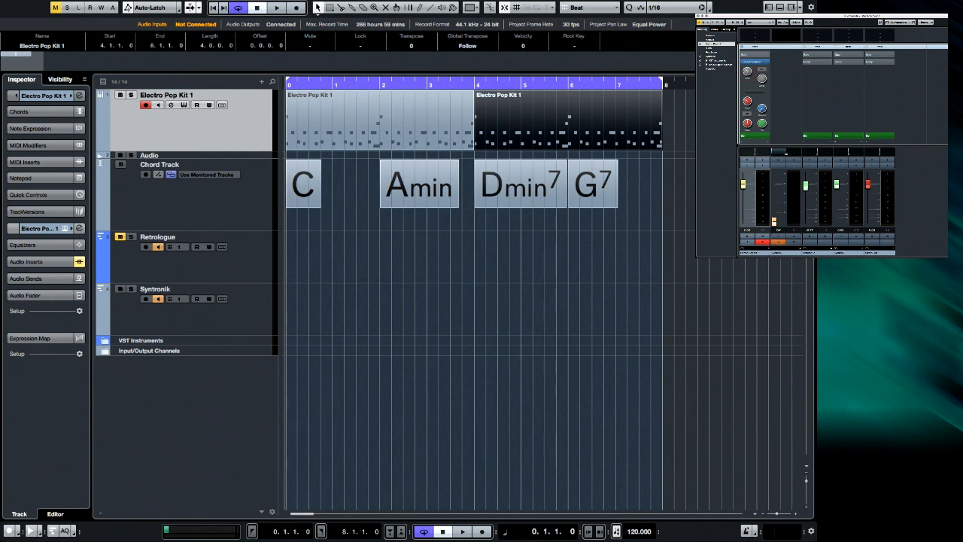
key("space")
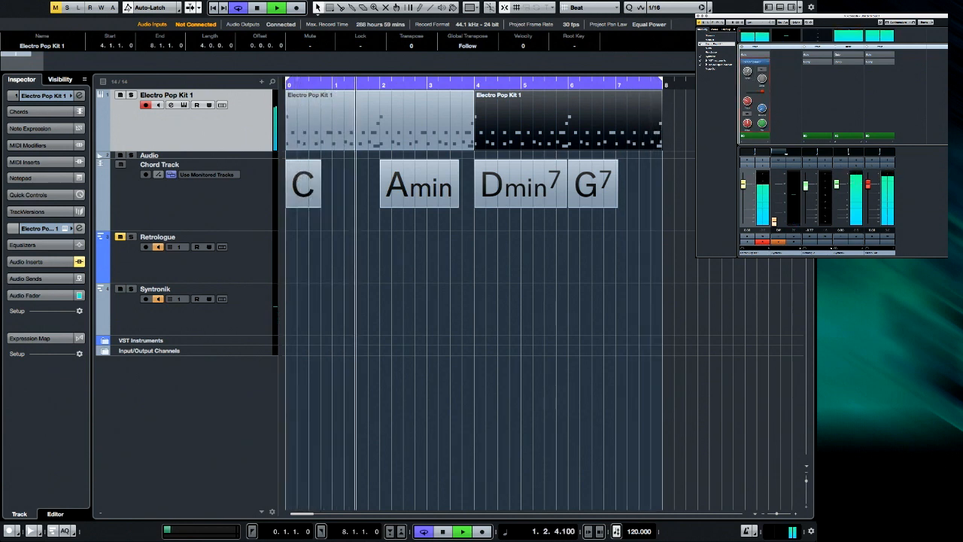
key("space")
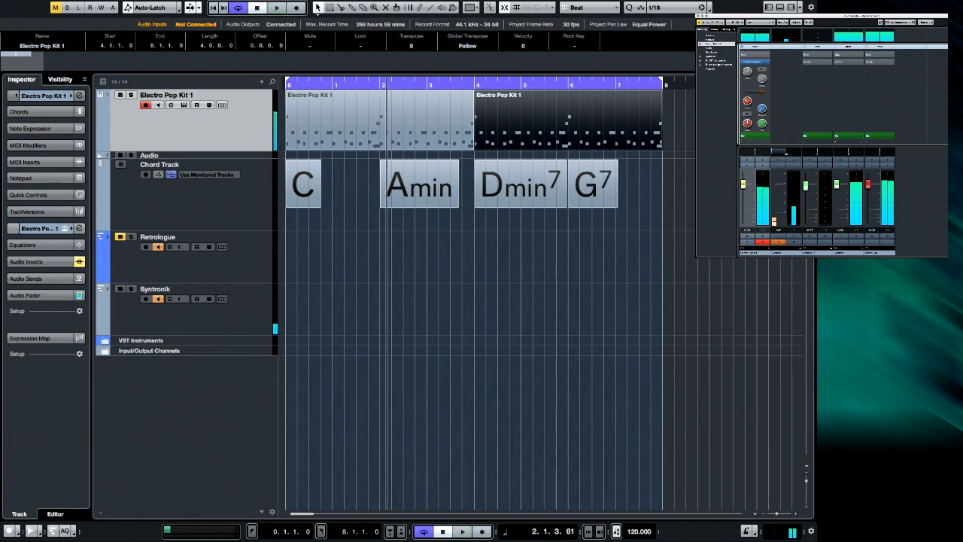
Switch on the RoomWorks insert on the Electro Pop Kit 1 track and bring up its reverb settings
left_click(41, 262)
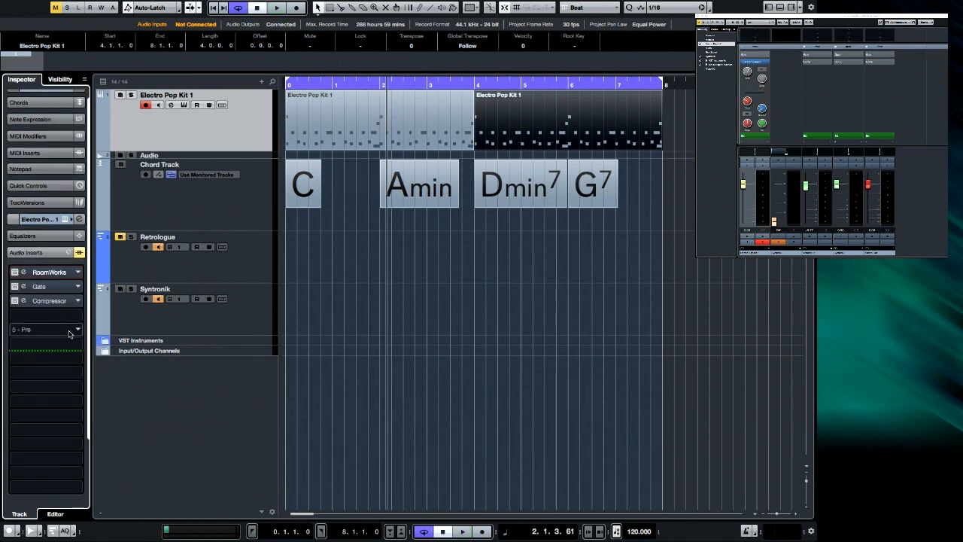
left_click(21, 274)
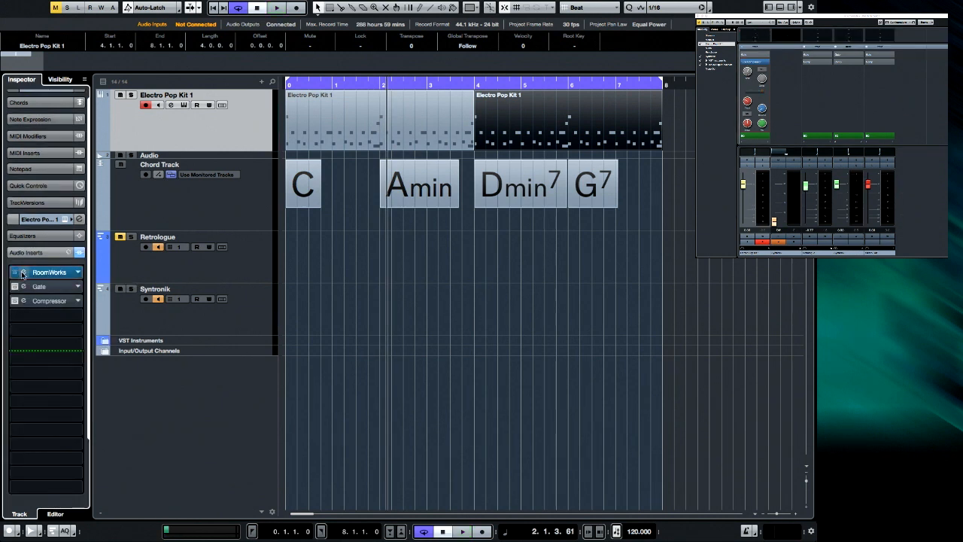
left_click(24, 272)
left_click(419, 225)
left_click_drag(420, 226, 427, 224)
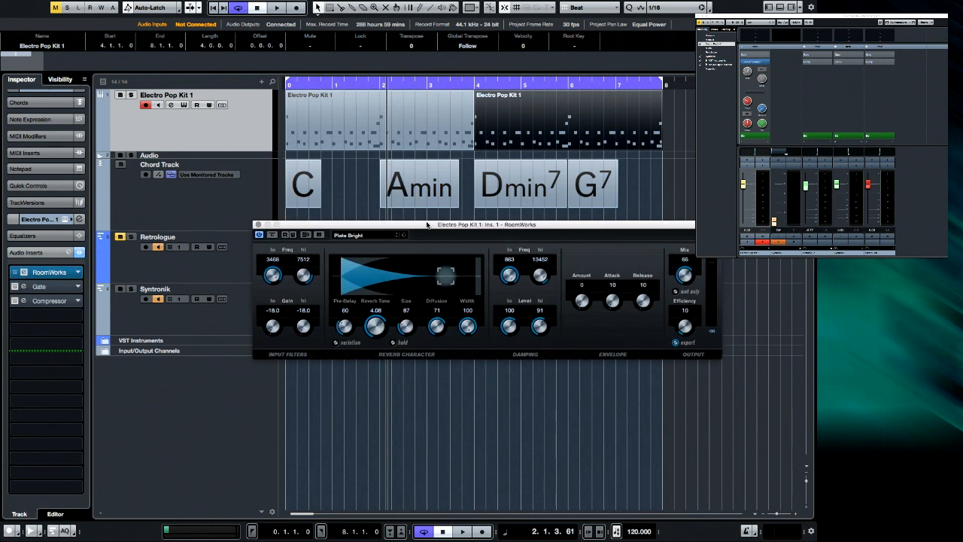
Load the Plate Bright preset in RoomWorks and set its pre-delay to 14
left_click(349, 236)
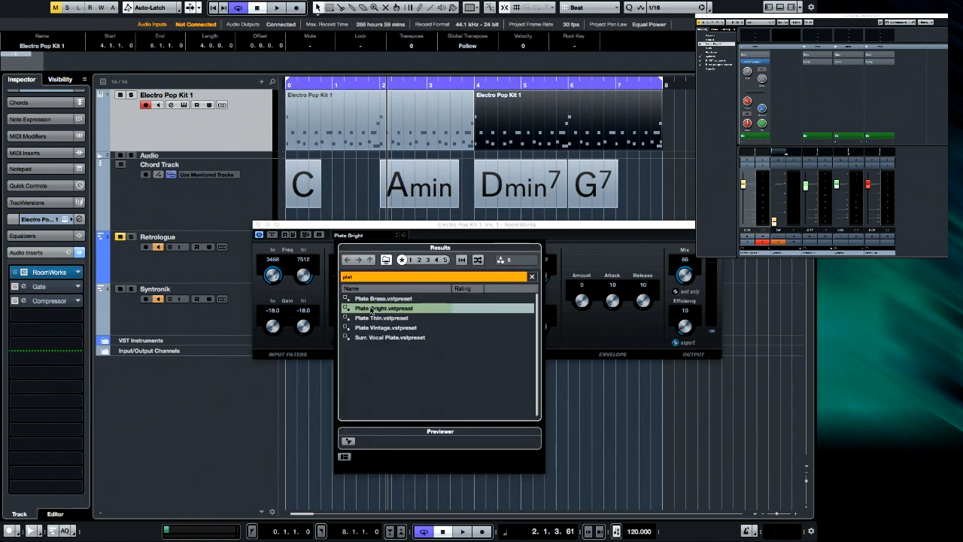
left_click(428, 236)
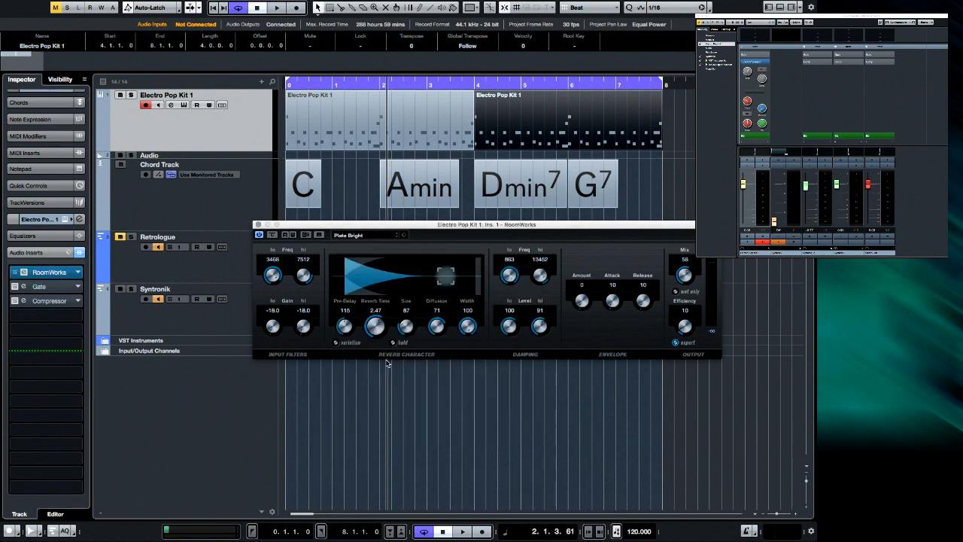
left_click_drag(345, 328, 343, 359)
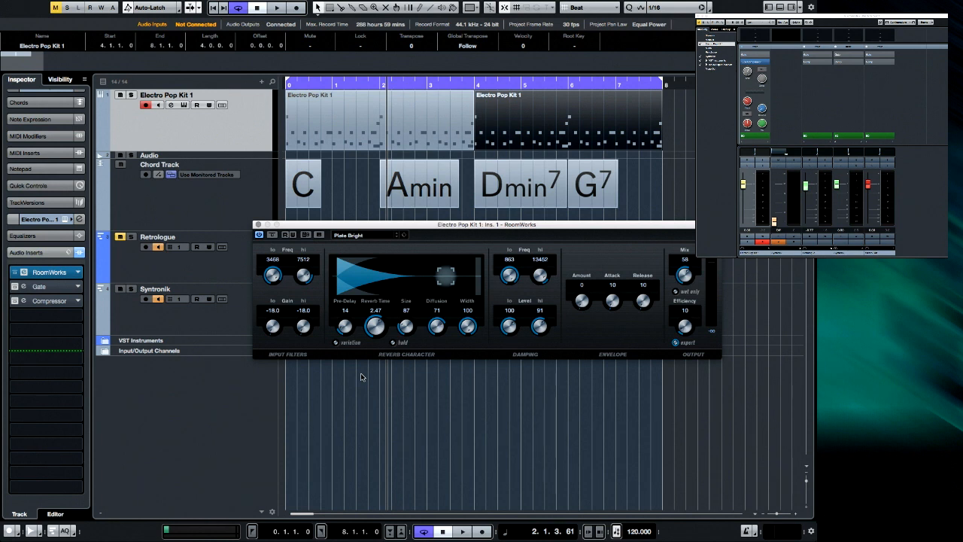
left_click(258, 224)
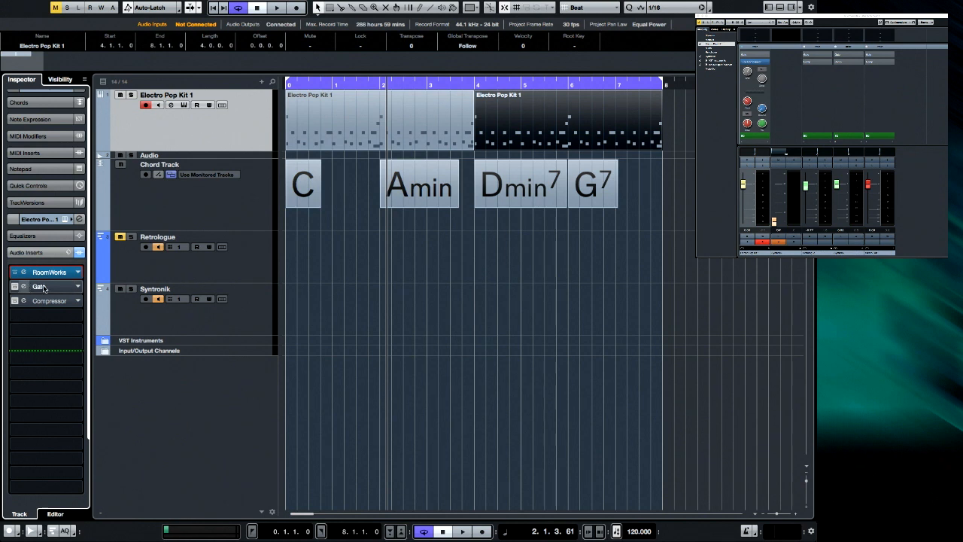
Find the Gate effect and load it in the second insert slot of the Electro Pop Kit 1 track, after RoomWorks
left_click(79, 289)
left_click(78, 288)
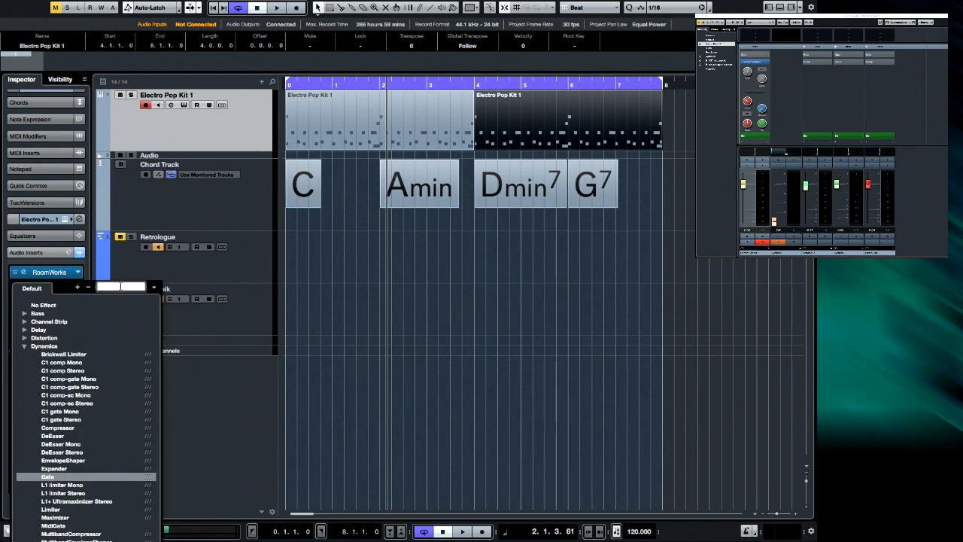
type("gate")
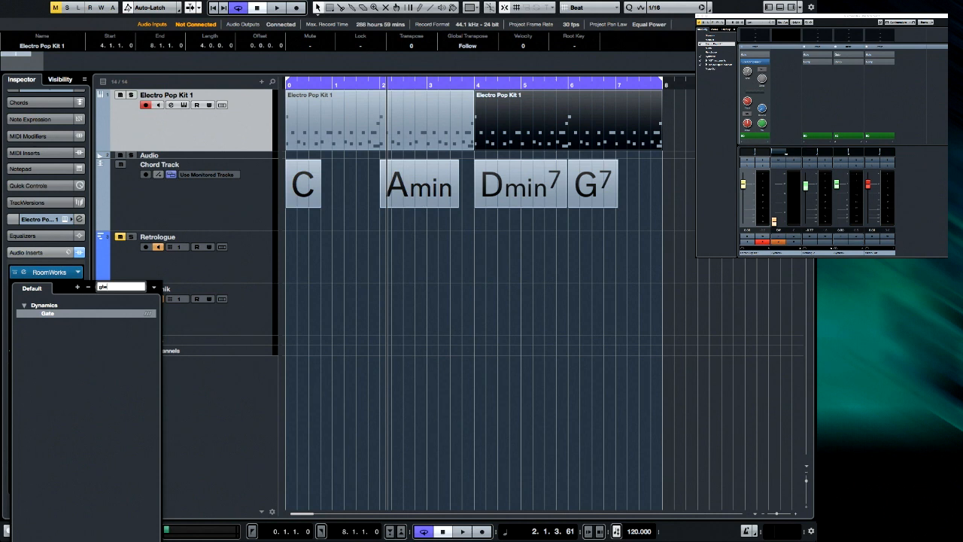
left_click(47, 313)
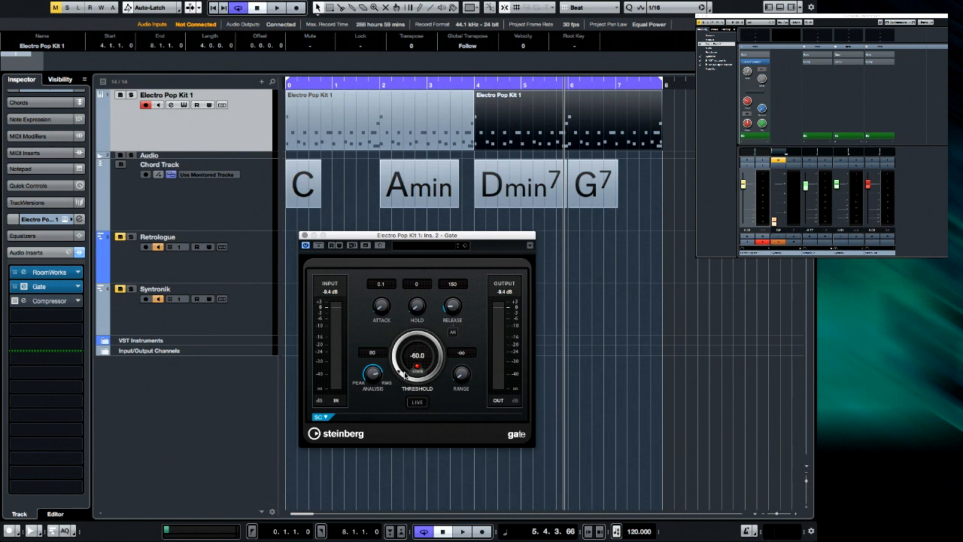
Play the drums from the start and raise the Gate threshold to -34.0 during playback
key("space")
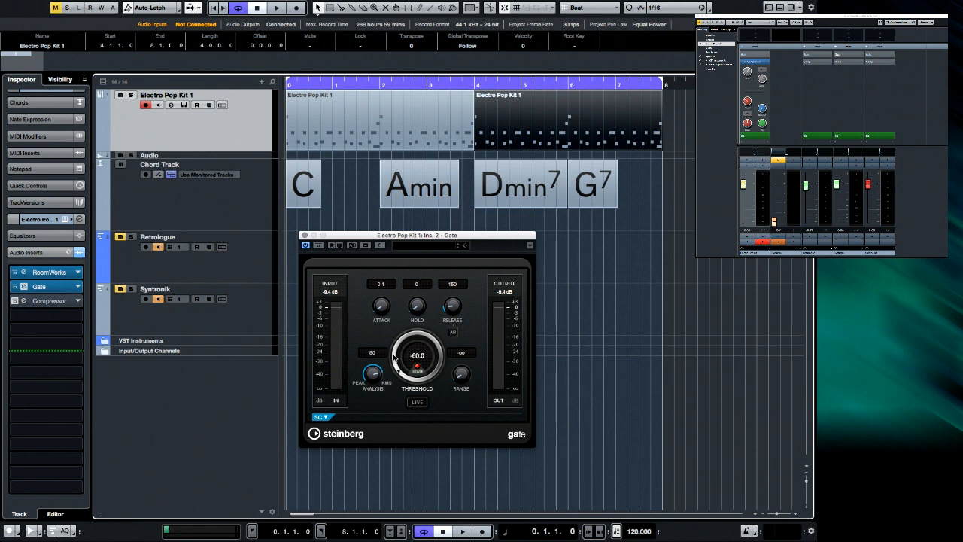
key("space")
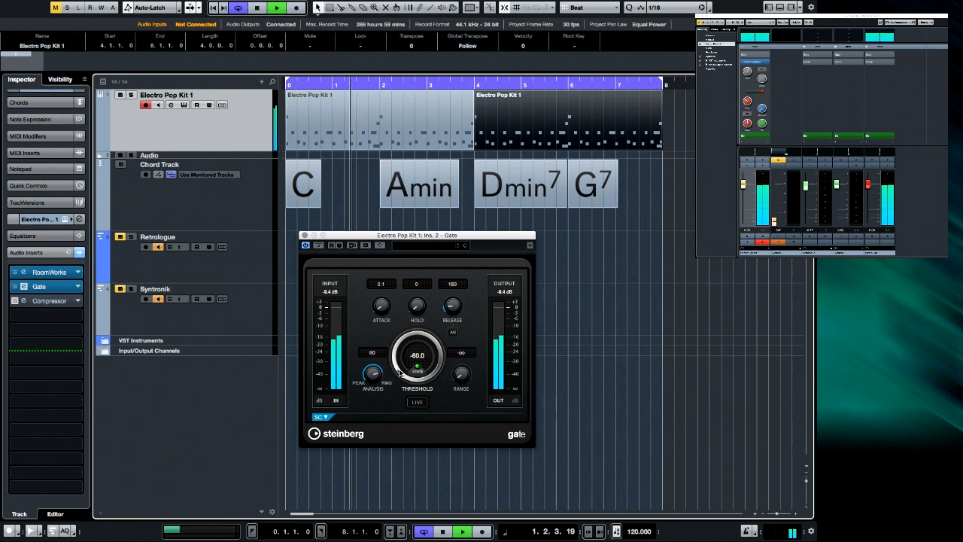
left_click_drag(400, 371, 391, 344)
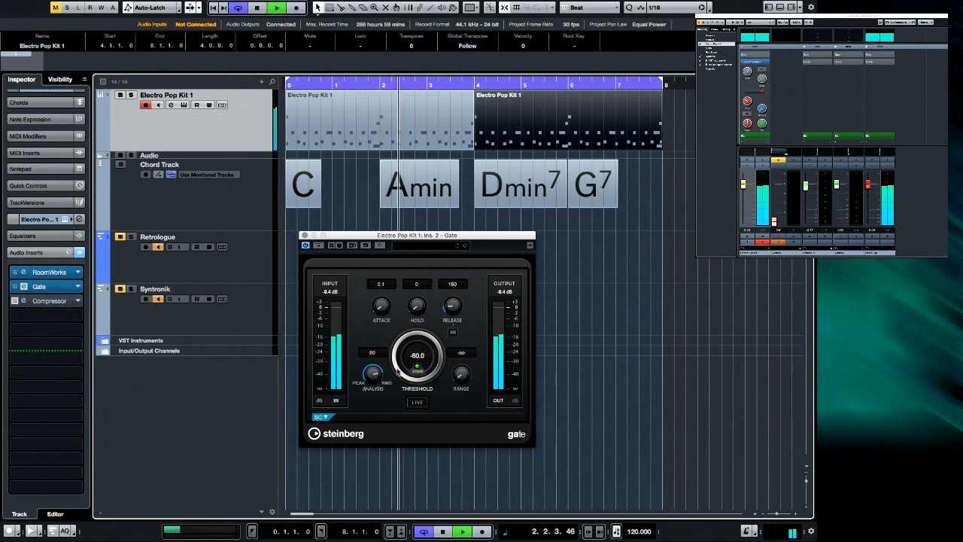
scroll(391, 350, "up", 5)
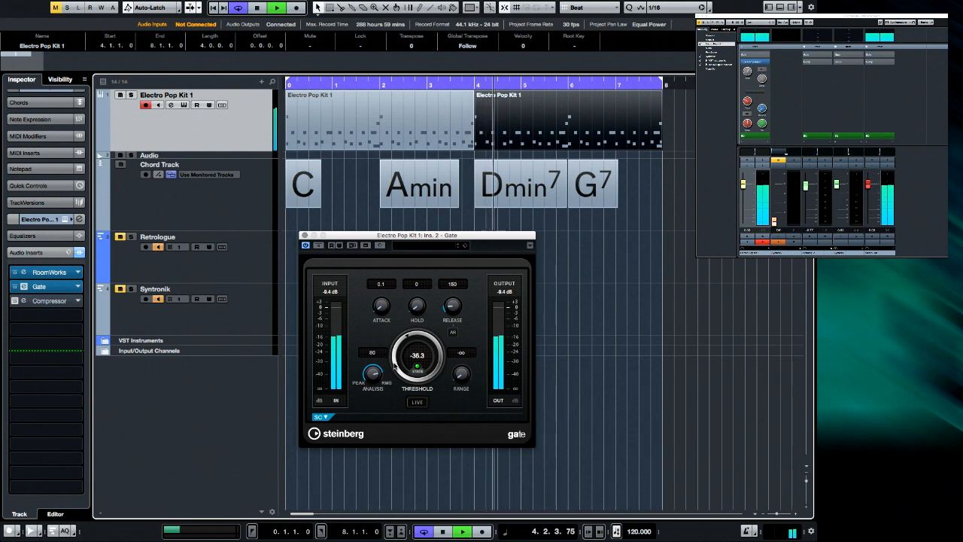
left_click_drag(407, 363, 404, 363)
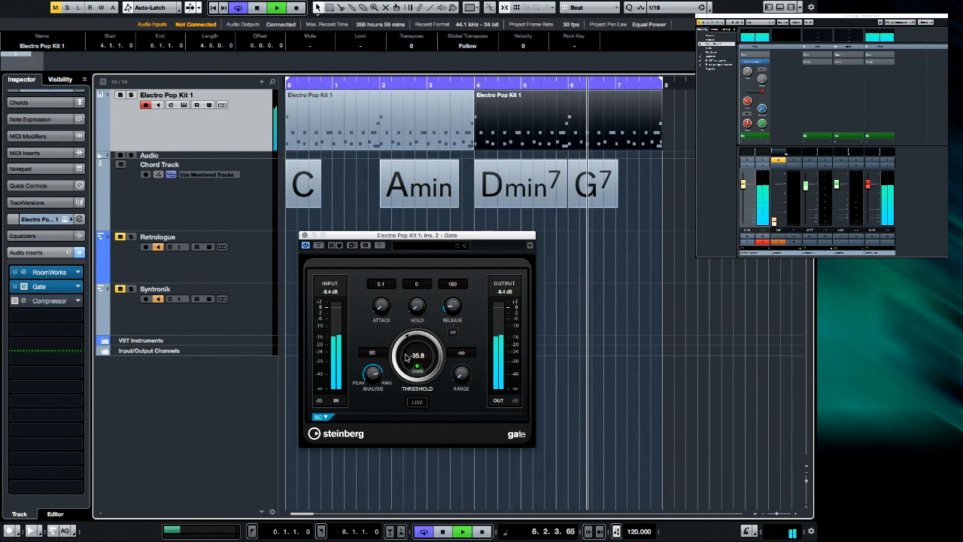
left_click_drag(404, 363, 401, 368)
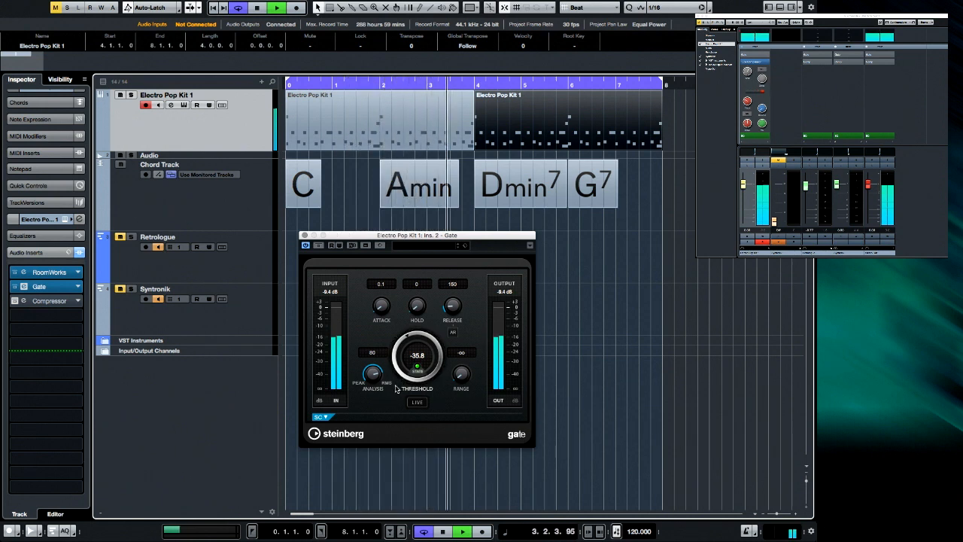
left_click_drag(400, 374, 400, 361)
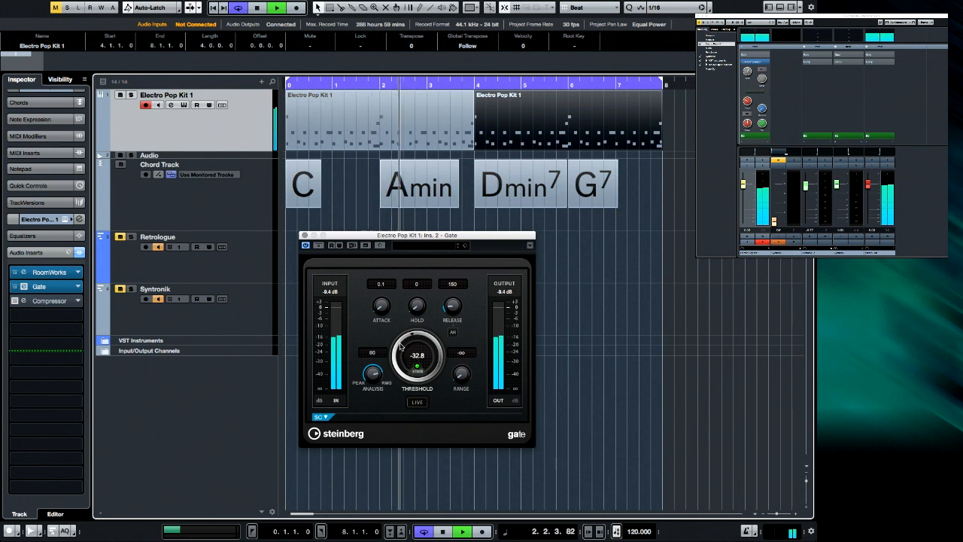
left_click_drag(413, 365, 400, 349)
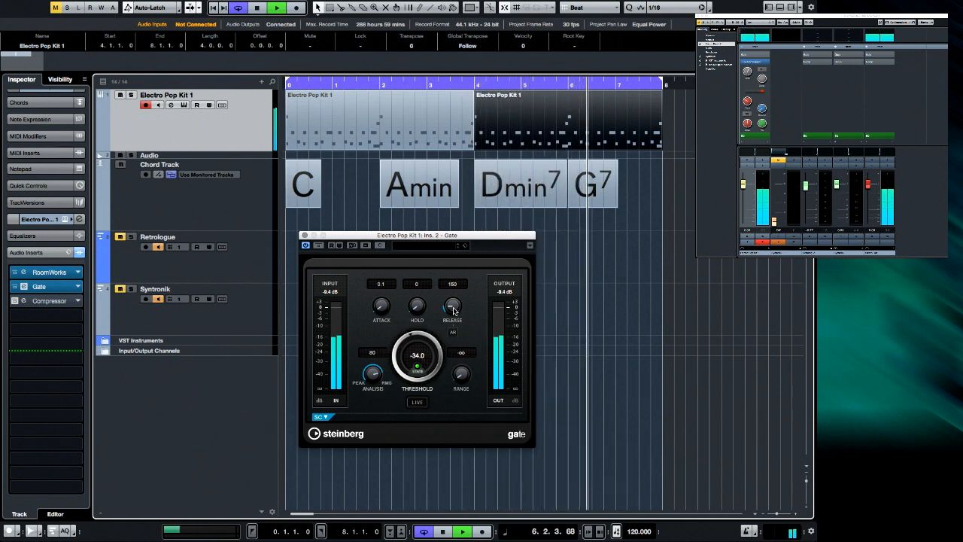
Try longer and shorter Gate release times during playback and settle on 86
scroll(453, 307, "down", 5)
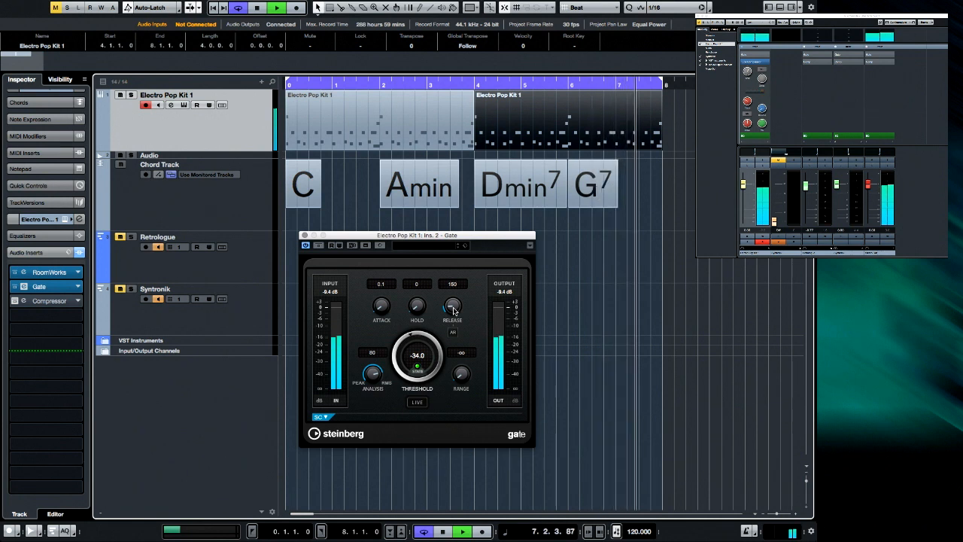
scroll(453, 307, "up", 5)
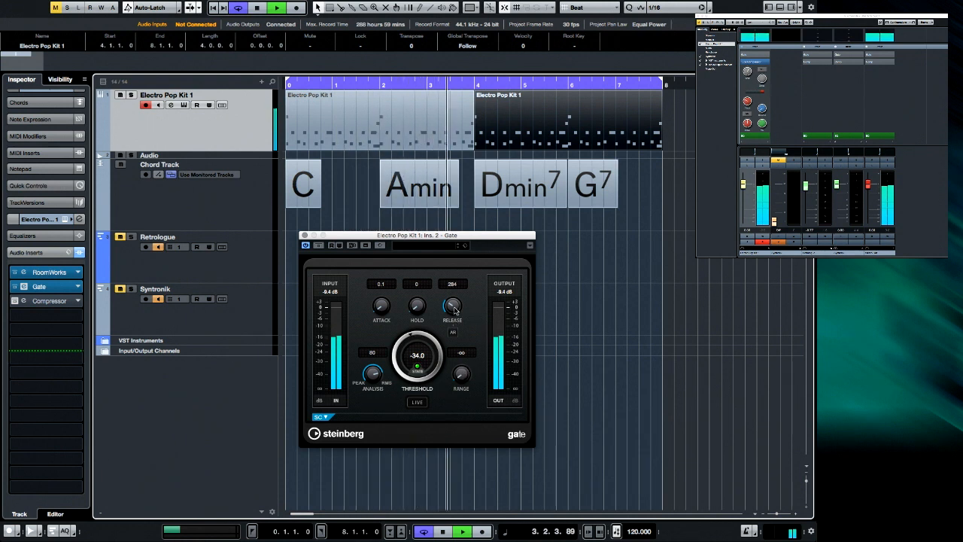
scroll(450, 308, "down", 4)
scroll(448, 315, "down", 2)
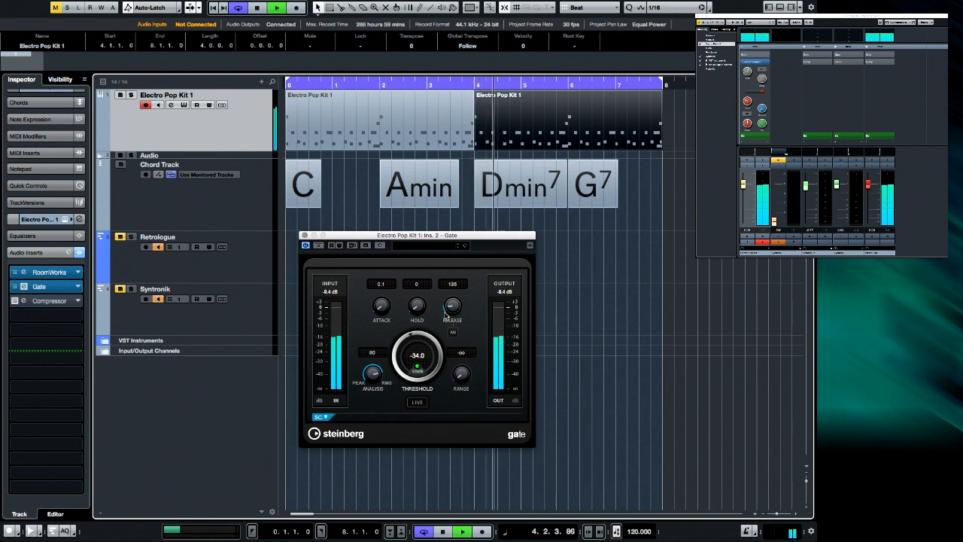
scroll(447, 317, "down", 2)
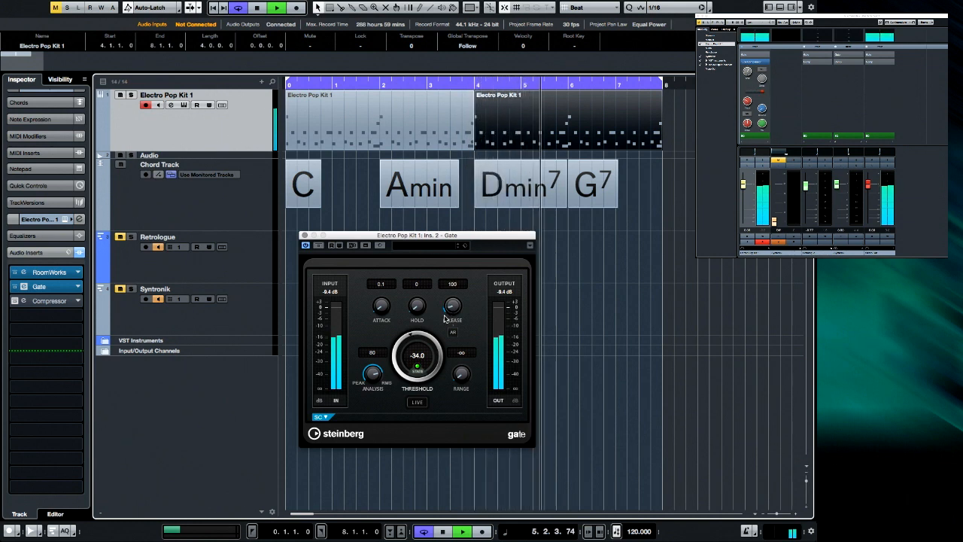
scroll(444, 320, "down", 1)
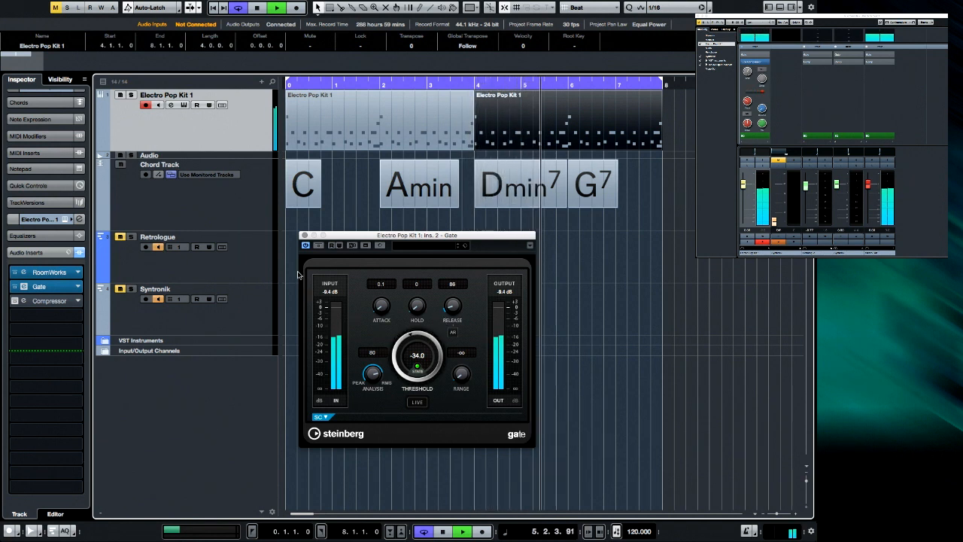
Compare the drums with and without all audio inserts, and with the Gate alone bypassed, and stop playback
left_click(79, 253)
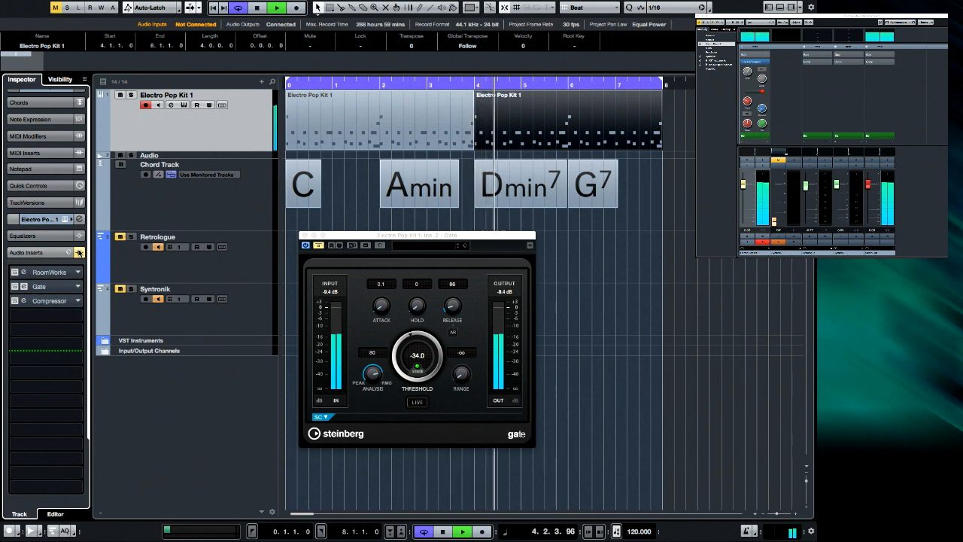
left_click(79, 252)
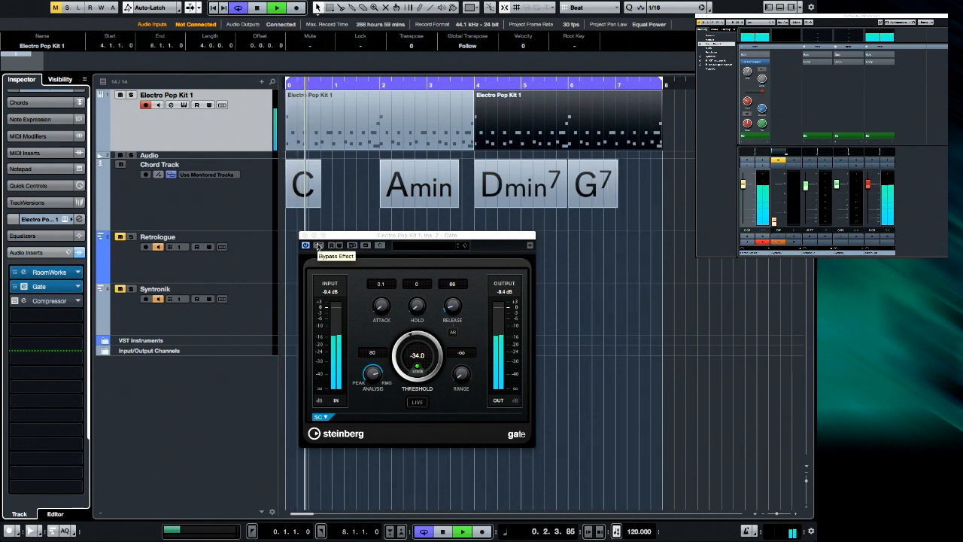
left_click(319, 247)
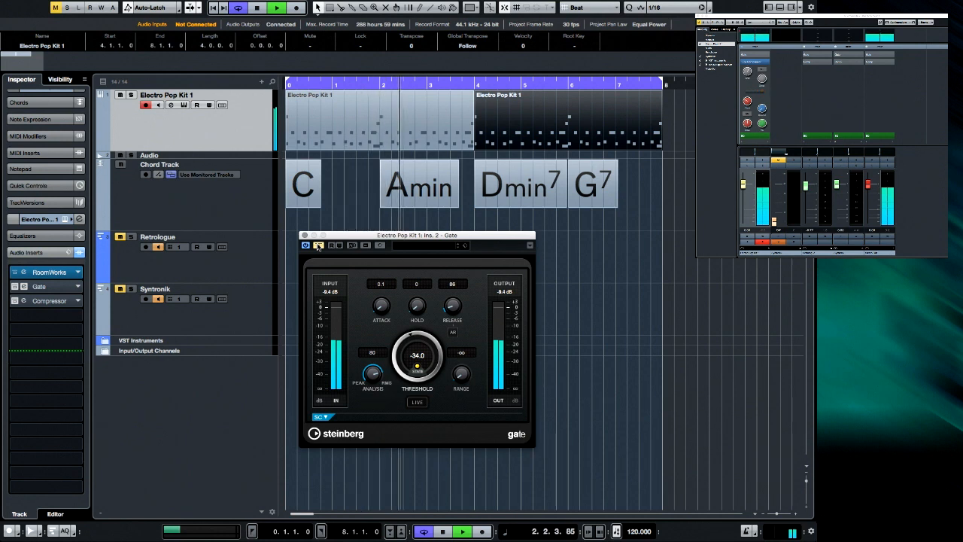
left_click(318, 246)
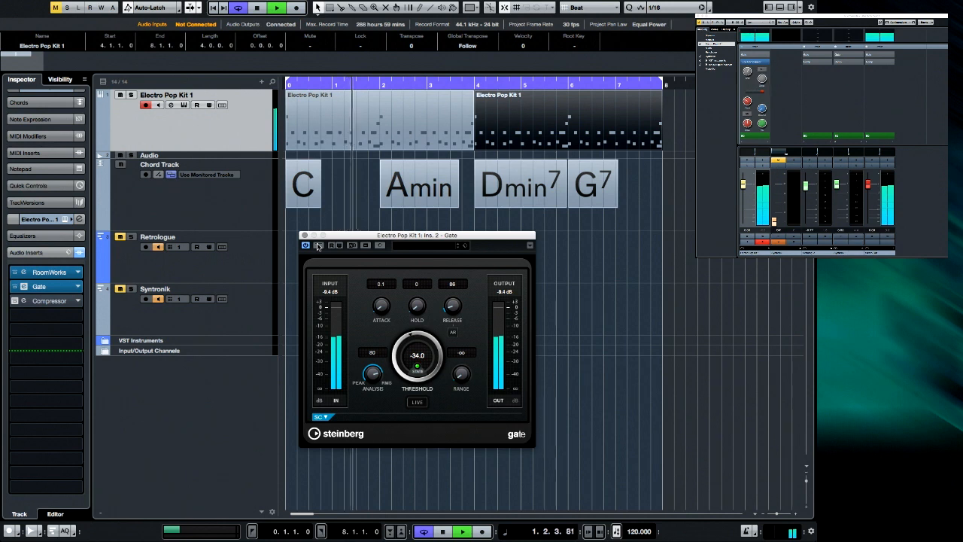
key("space")
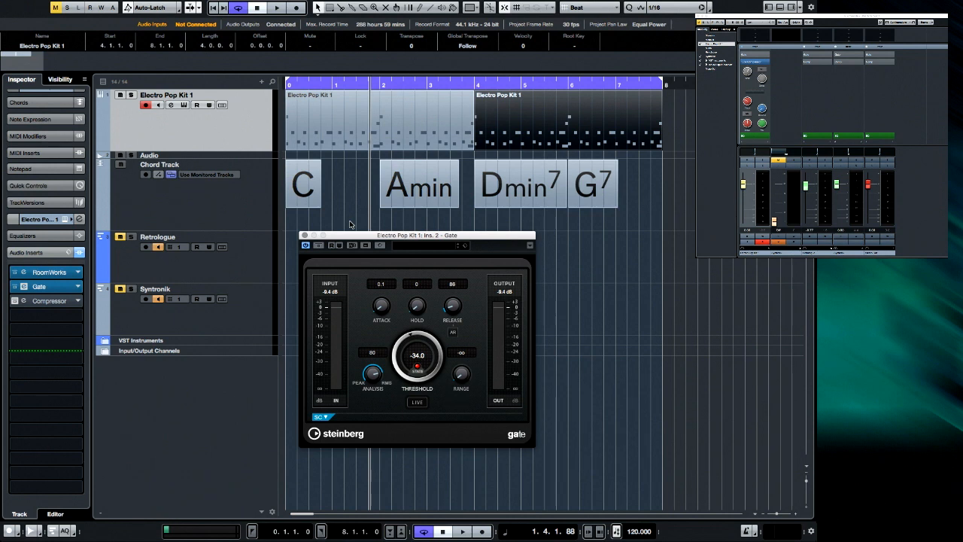
Close the Gate window, unmute the Retrologue and Syntronik tracks, and play the full arrangement
left_click(305, 236)
left_click(121, 239)
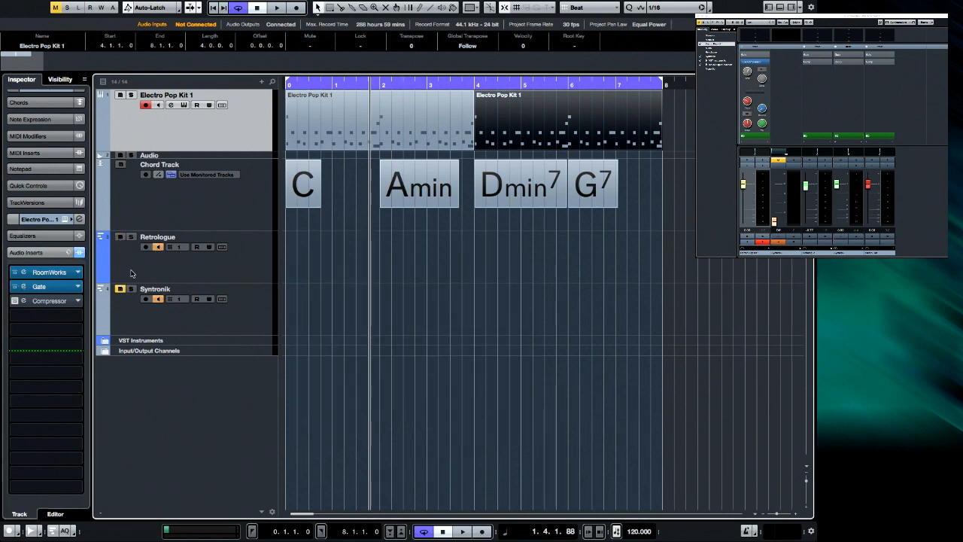
key("space")
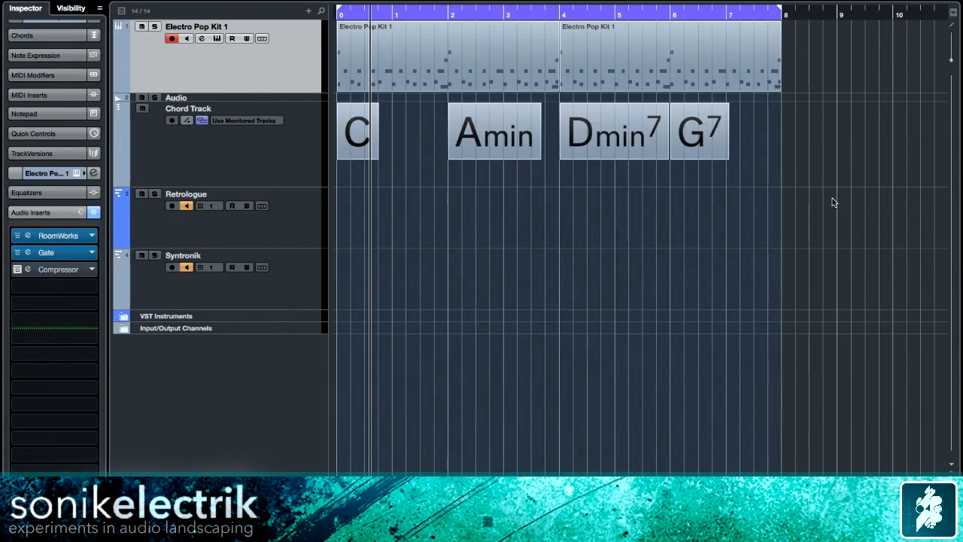
Split the second Electro Pop Kit 1 part at measure 7 with the Split tool
right_click(782, 135)
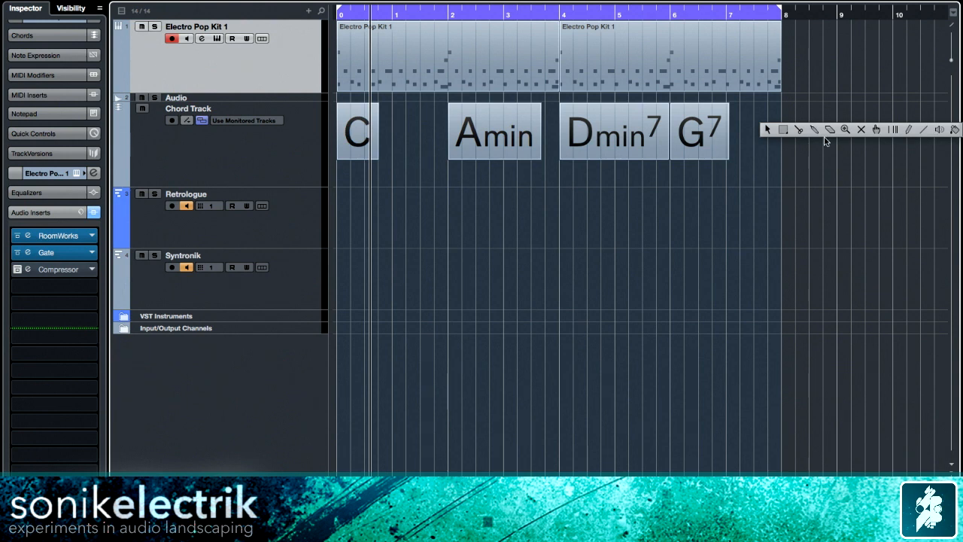
left_click(799, 131)
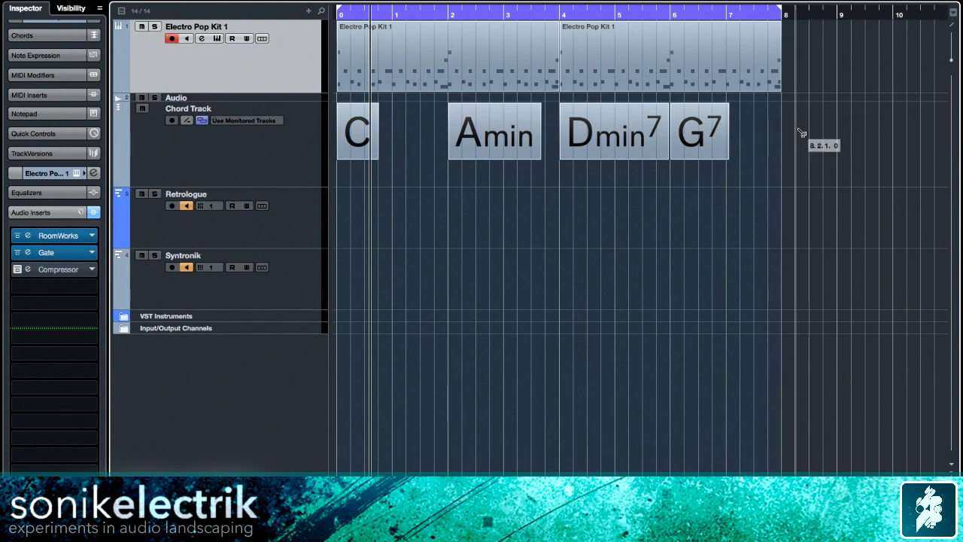
left_click(730, 46)
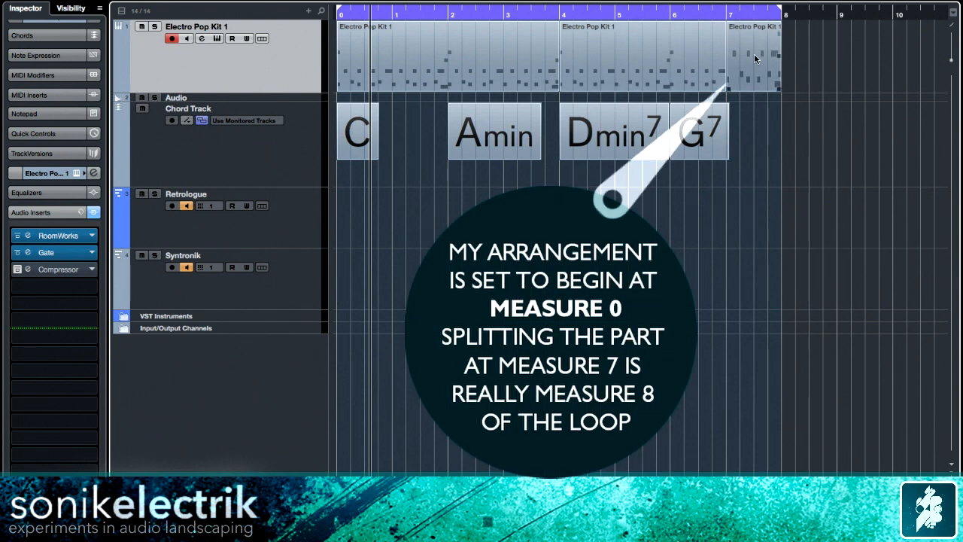
Open the one-bar Electro Pop Kit 1 part starting at measure 7 in the Drum Editor
left_click(759, 57)
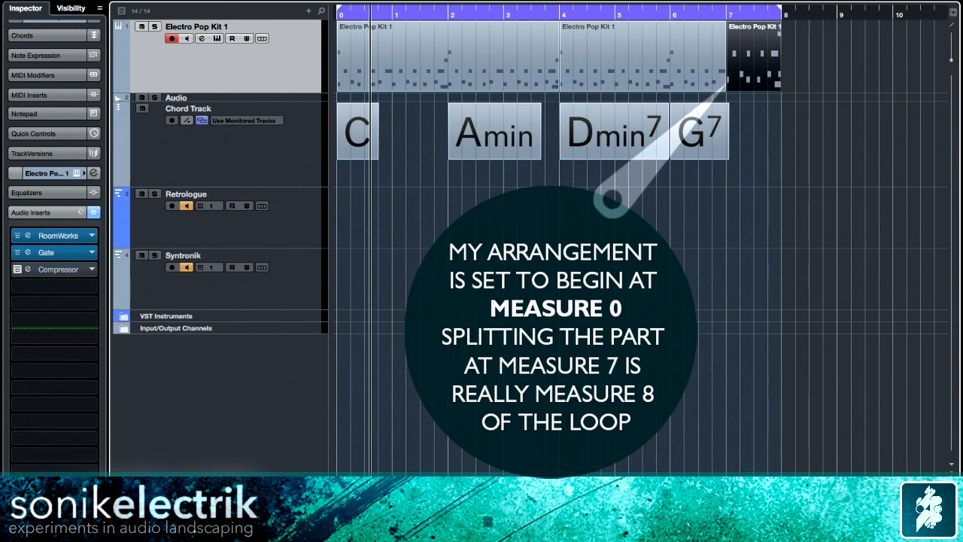
left_click(203, 0)
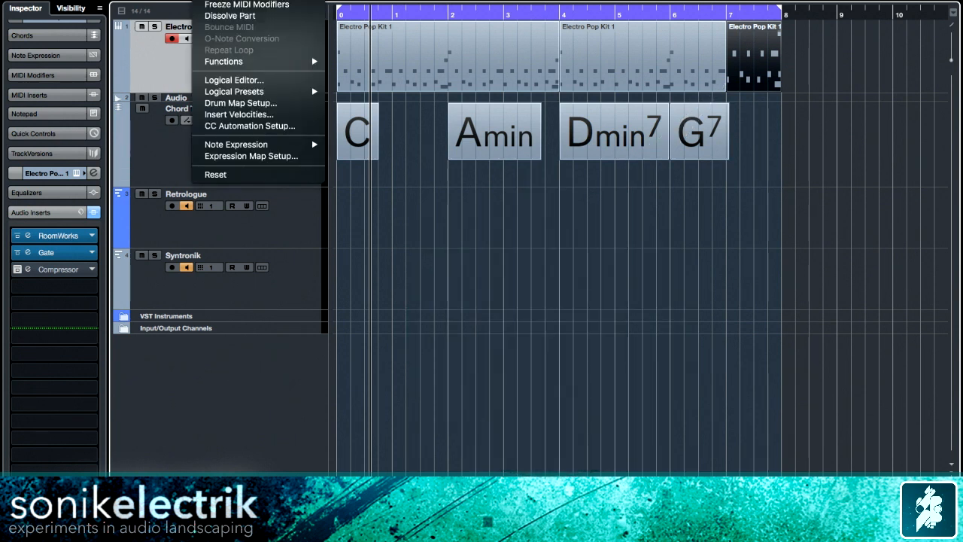
left_click(233, 0)
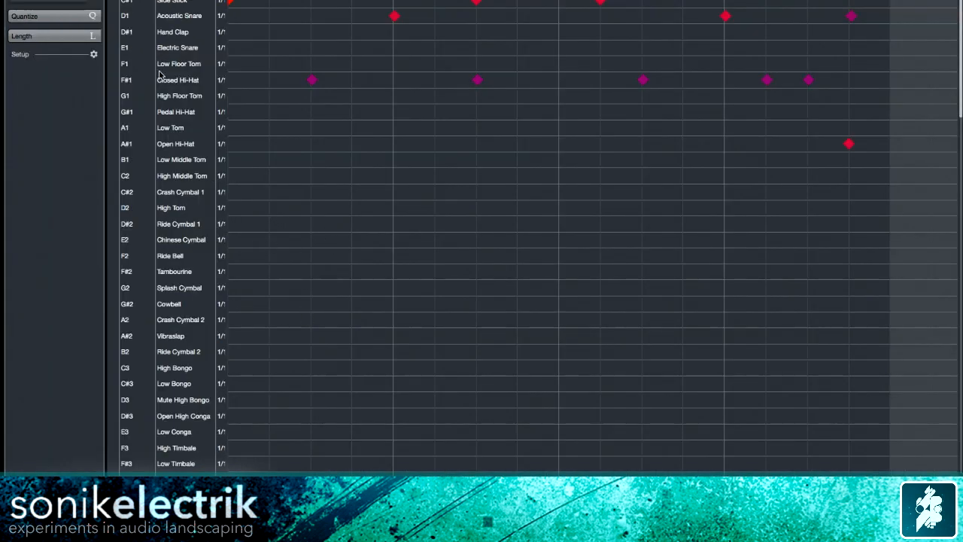
Fill the Acoustic Snare row with evenly spaced Drumstick hits across the bar and clean up the off-grid hit at its end
left_click(115, 3)
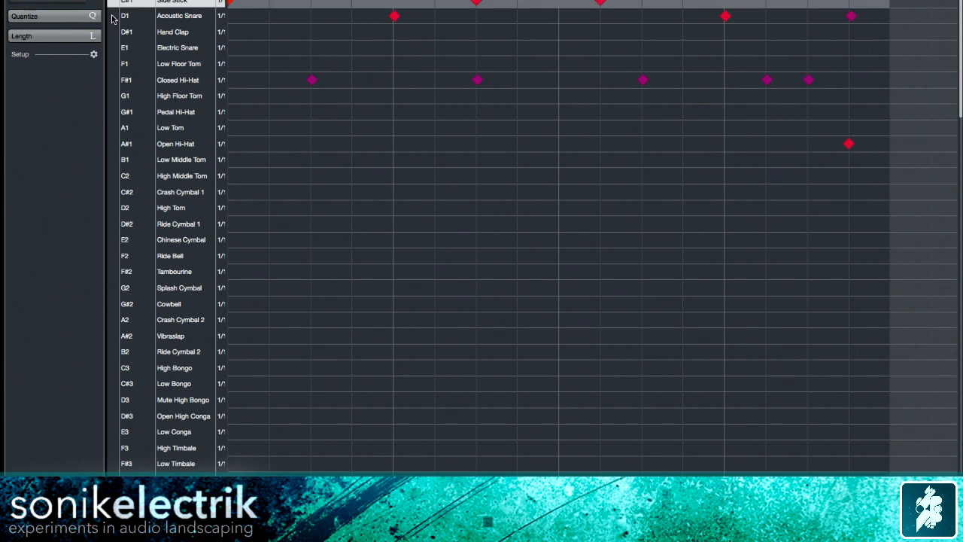
left_click(113, 20)
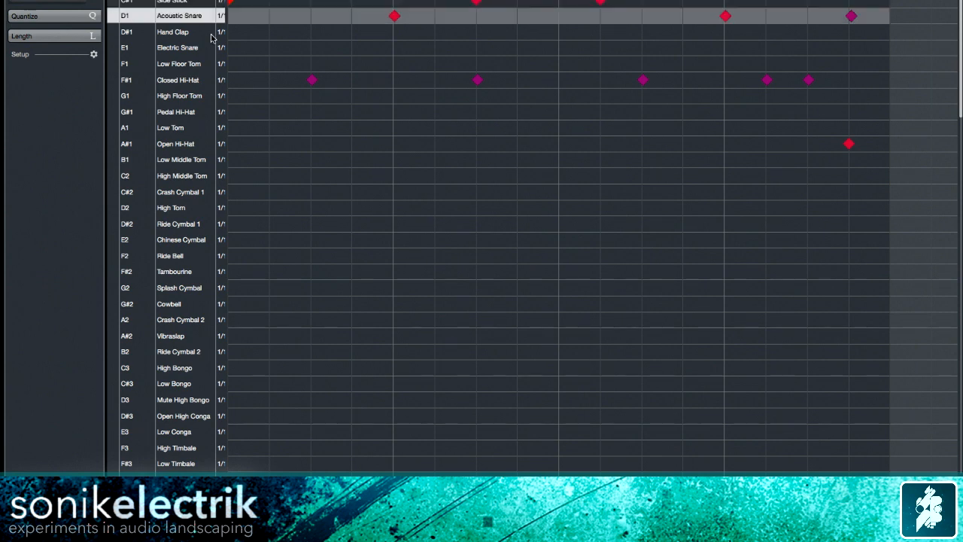
right_click(264, 18)
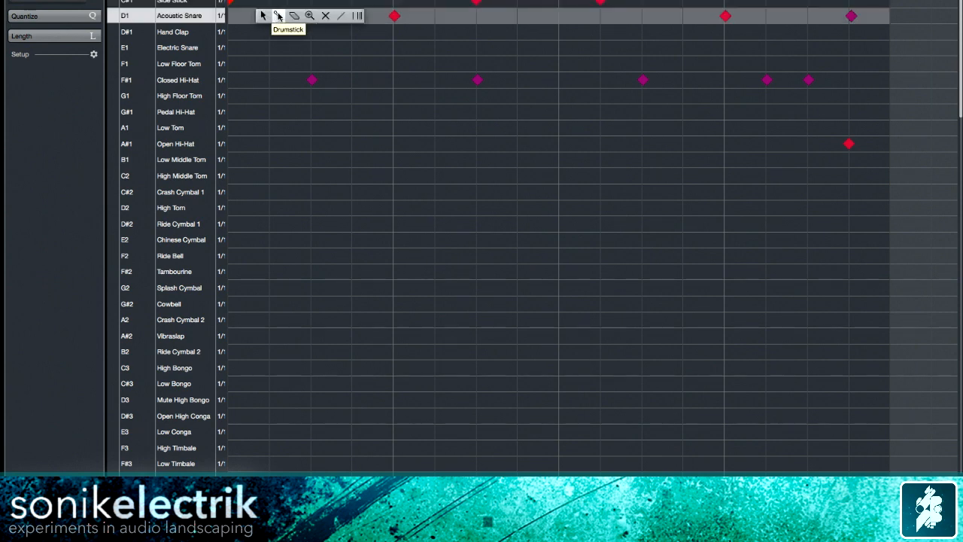
left_click(278, 16)
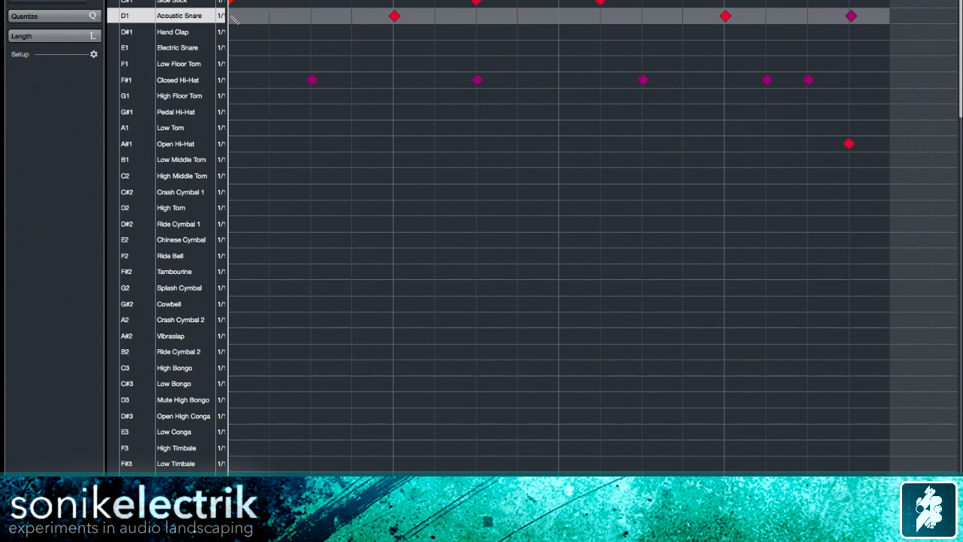
mouse_move(234, 19)
left_mouse_down()
mouse_move(642, 18)
mouse_move(753, 35)
mouse_move(807, 15)
left_mouse_up()
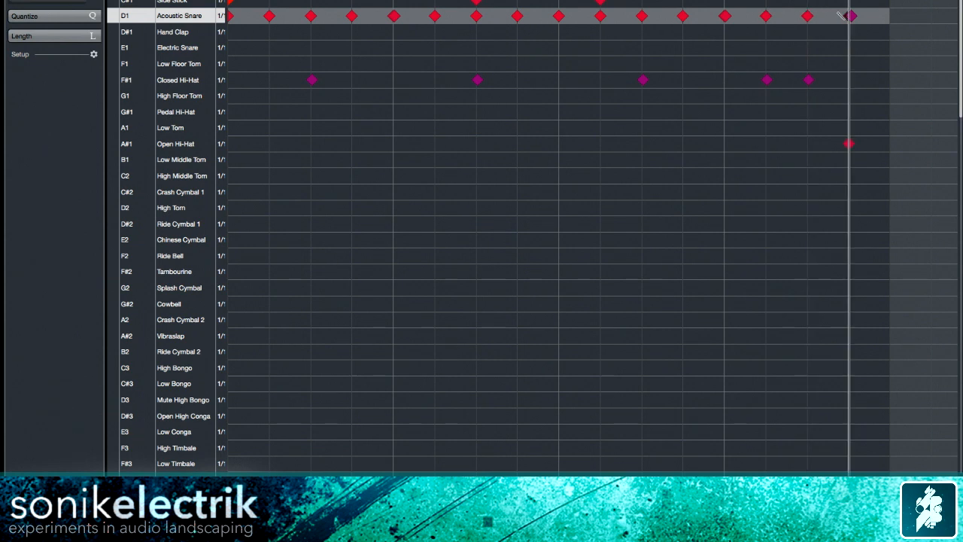
right_click(837, 42)
left_click(835, 43)
left_click(851, 17)
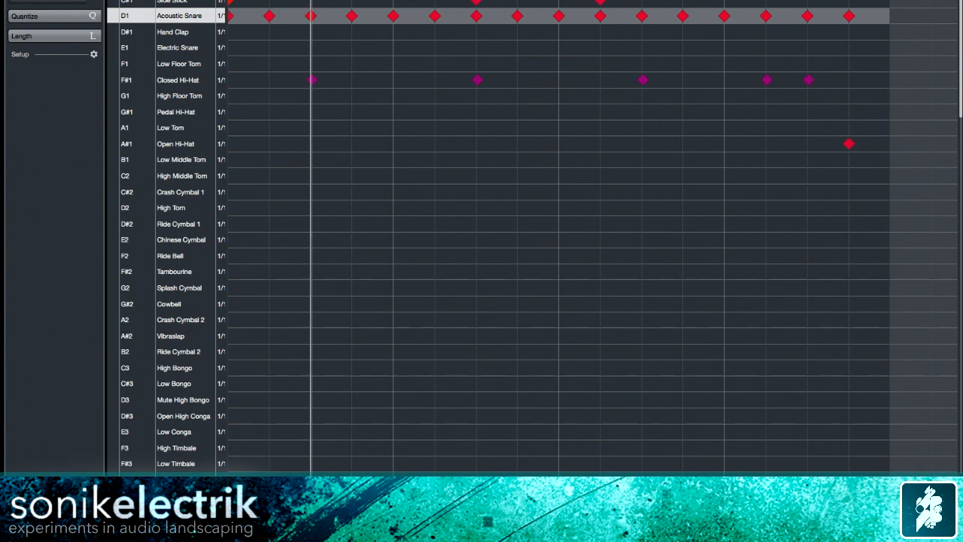
Enlarge the velocity lane, draw a rising Line ramp up to 127 across the Acoustic Snare hits, and play the result
left_click_drag(247, 474, 251, 455)
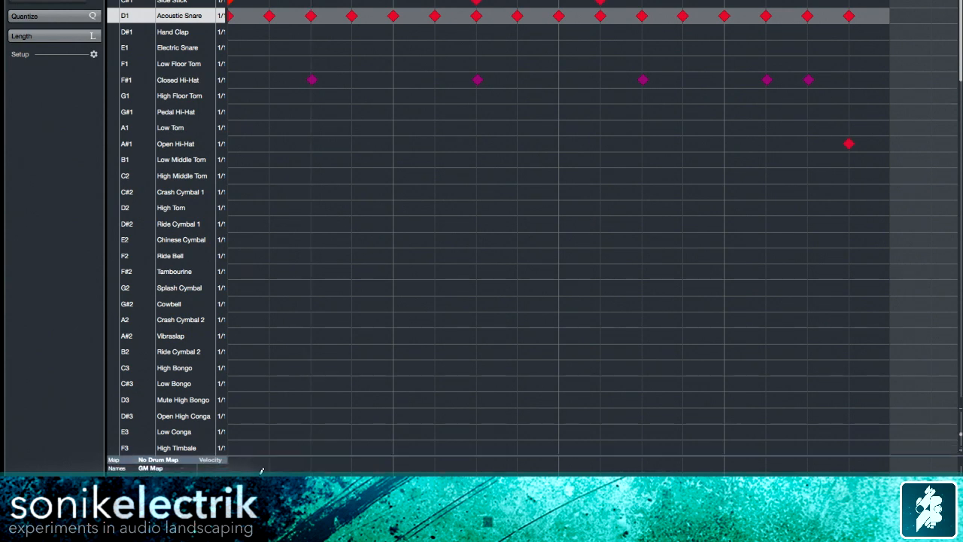
right_click(368, 288)
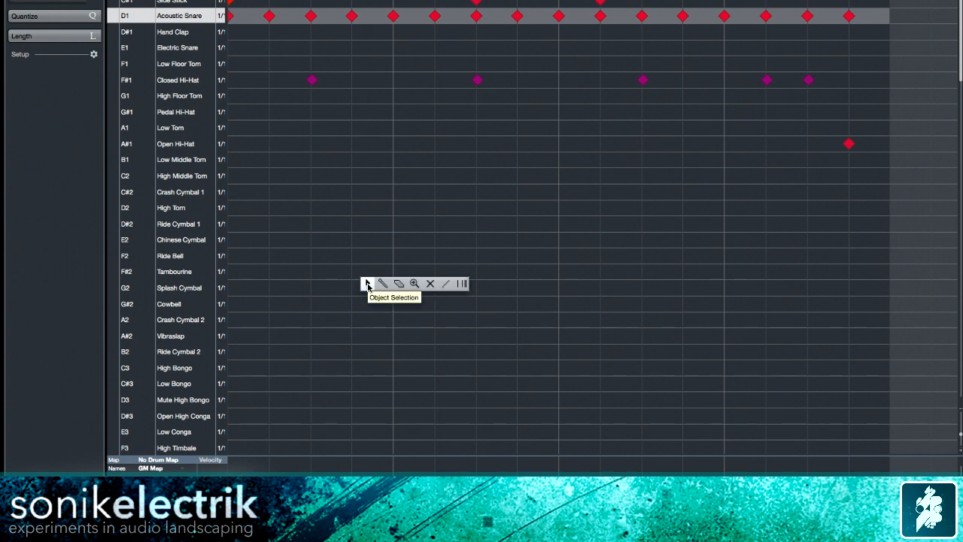
left_click(301, 258)
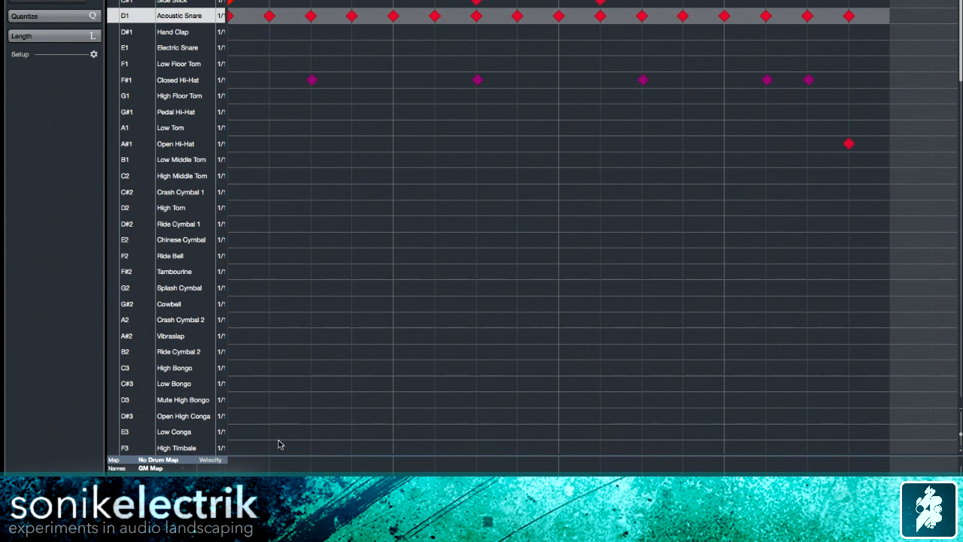
right_click(395, 354)
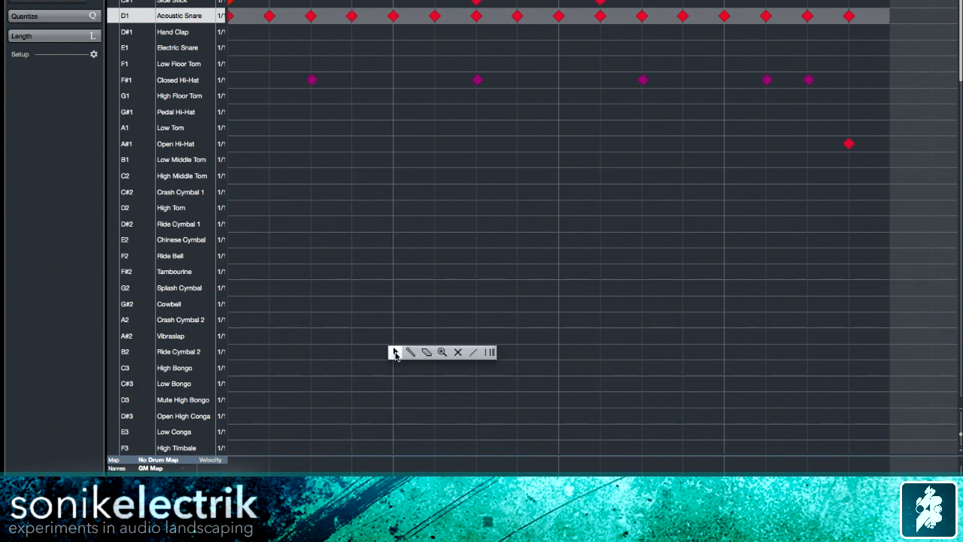
left_click(474, 354)
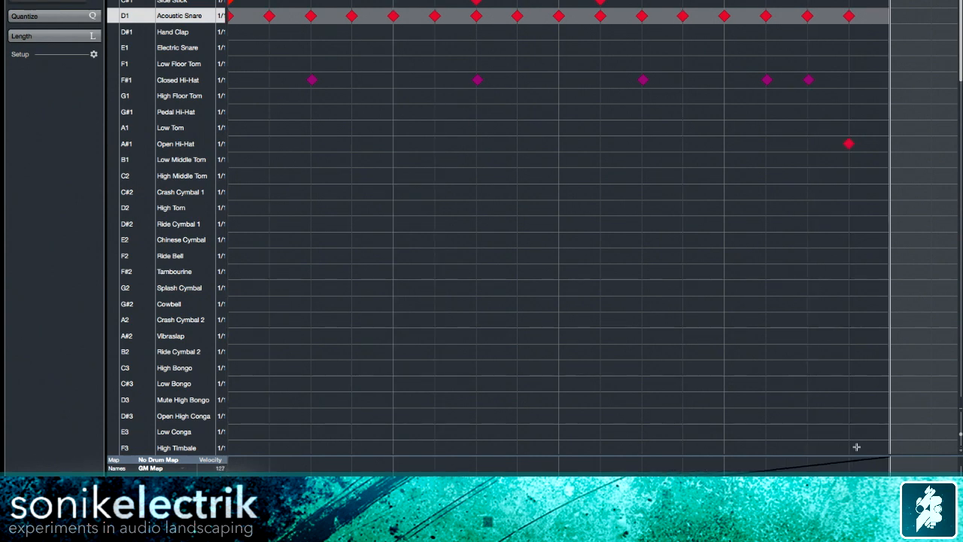
left_click_drag(857, 447, 856, 447)
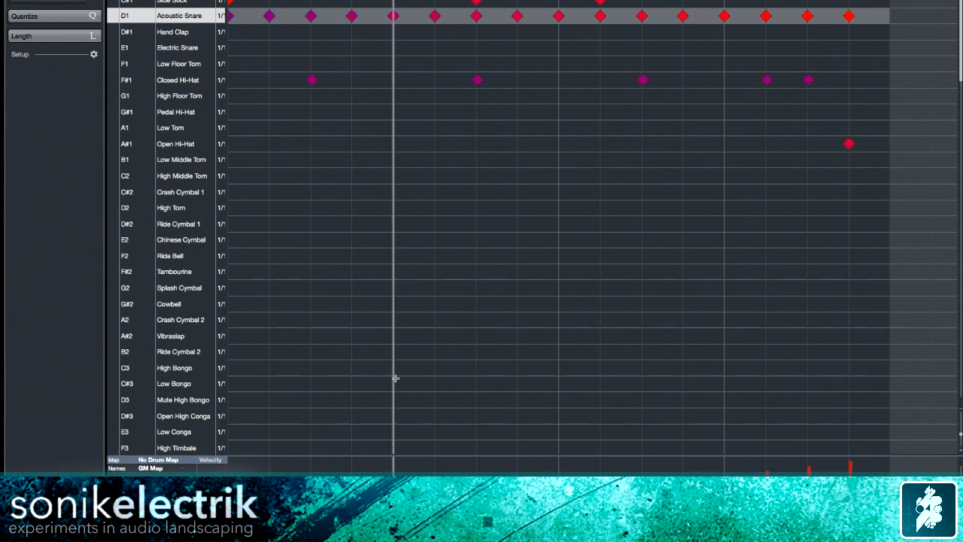
key("space")
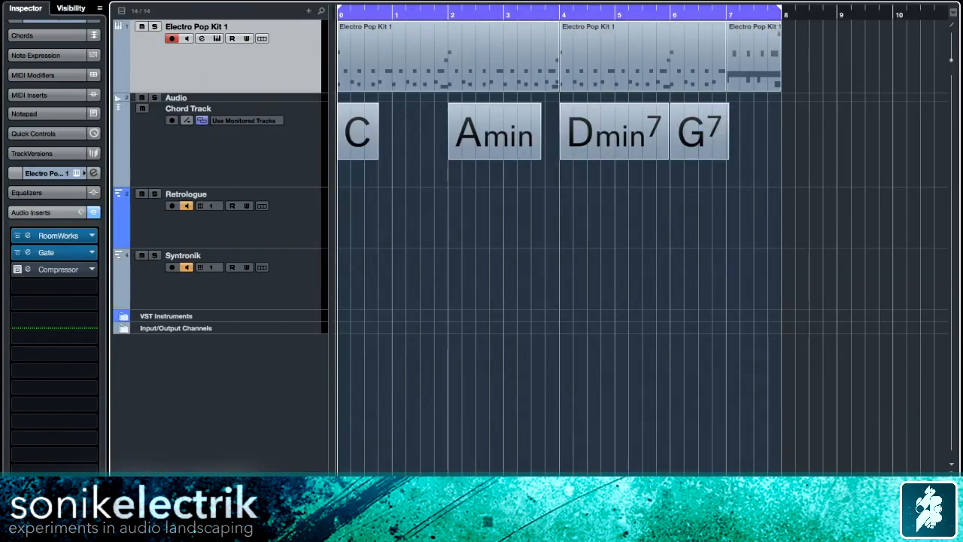
Activate the Compressor insert on Electro Pop Kit 1, view its Funky Drums settings, and close its window
left_click(18, 271, "alt")
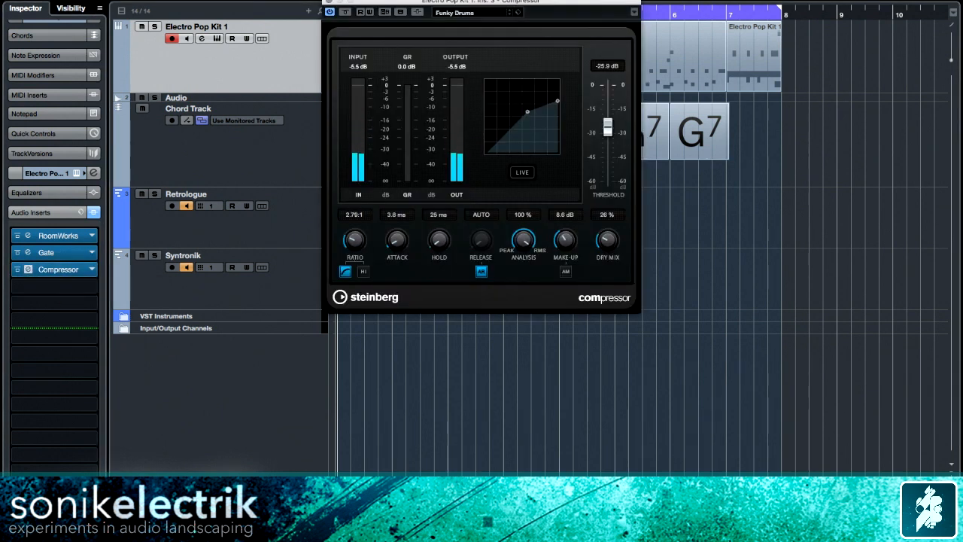
left_click_drag(466, 1, 587, 91)
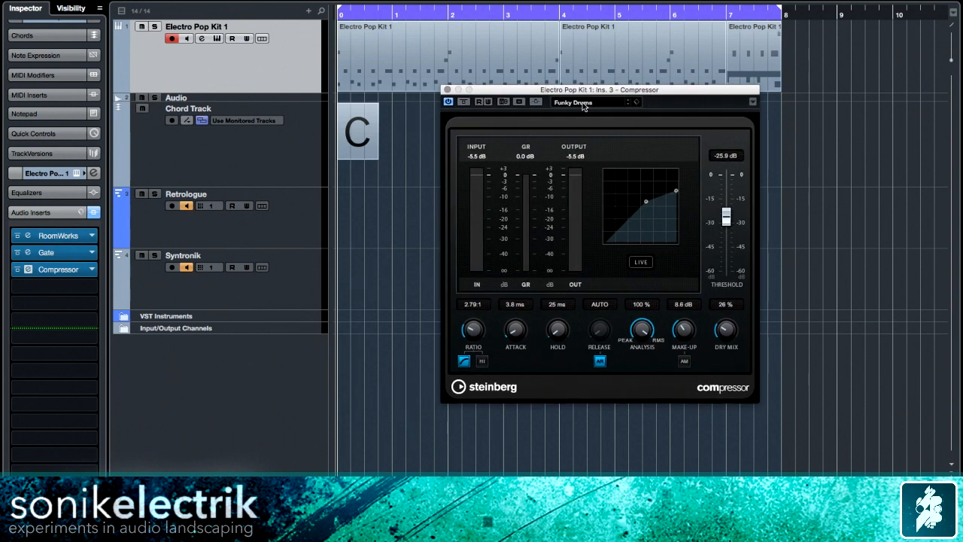
left_click(445, 88)
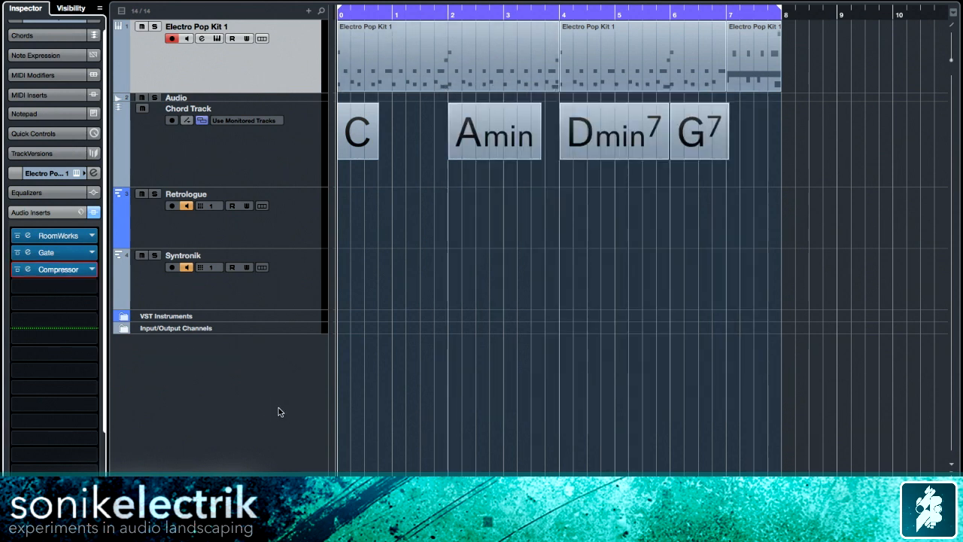
Play the arrangement and compare the drums with the Compressor bypassed and active, leaving it active
key("space")
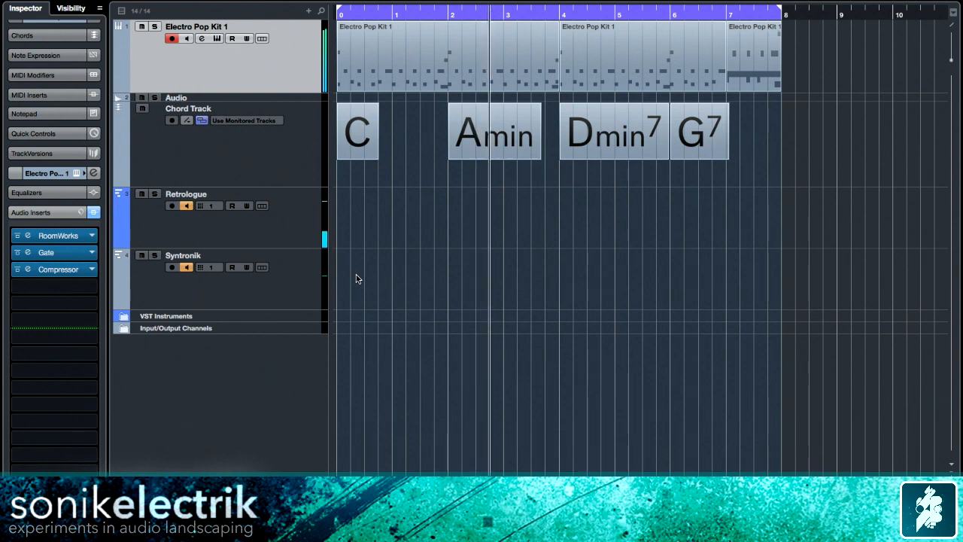
left_click(16, 270)
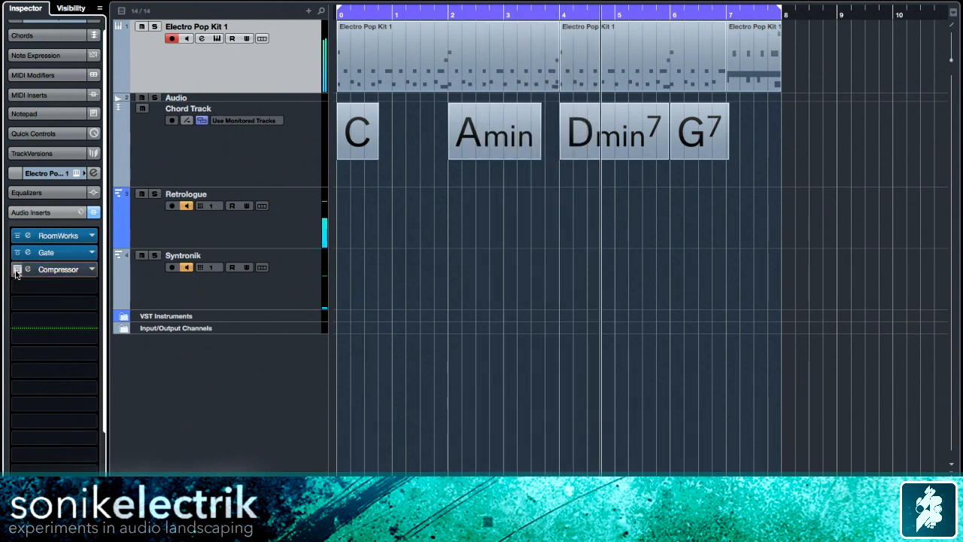
left_click(16, 270)
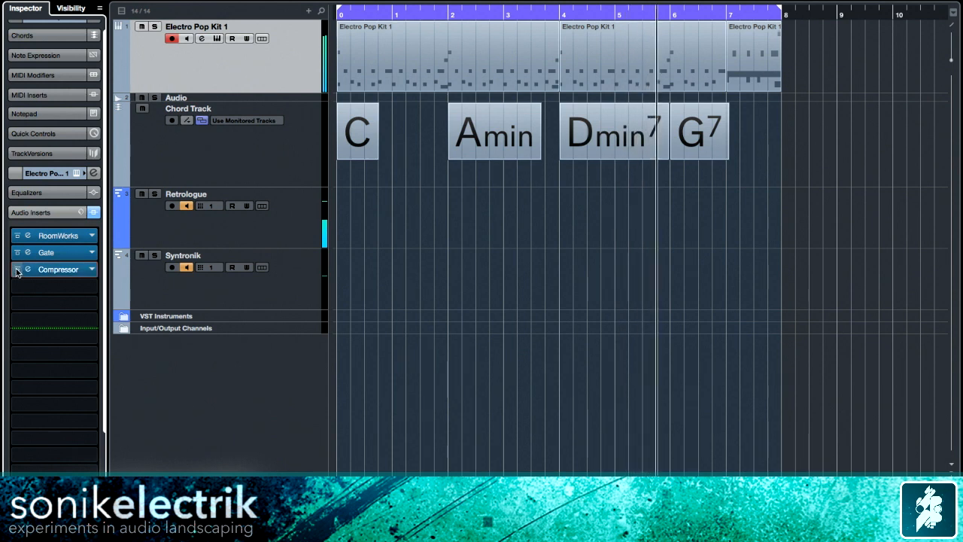